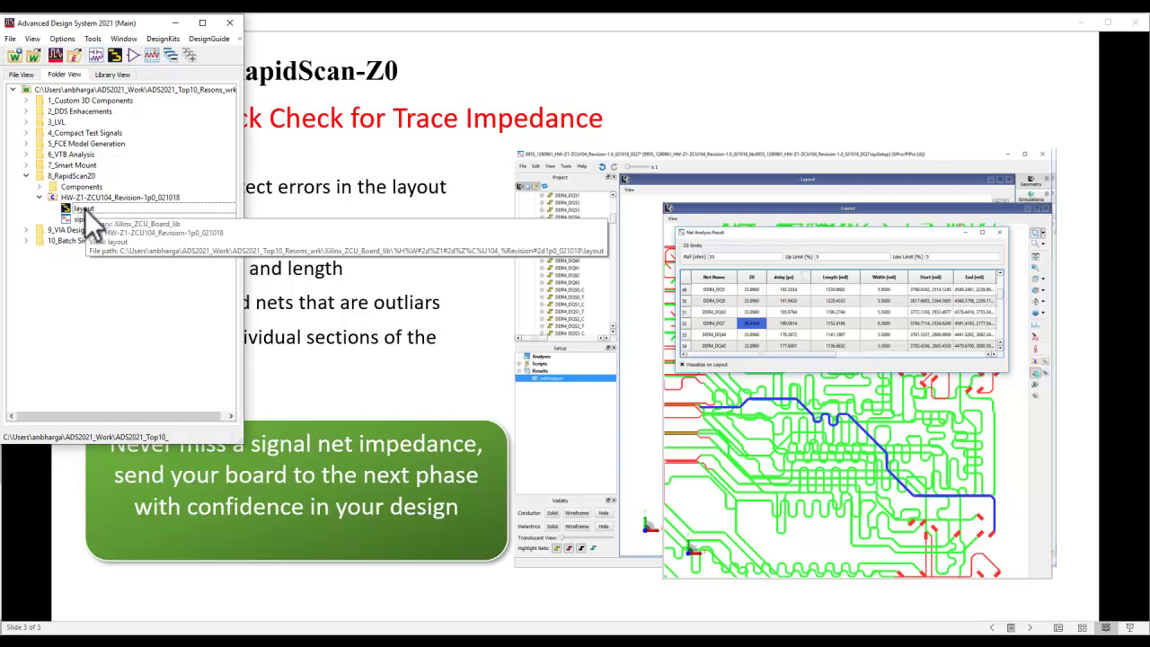
Review the file types supported for importing a board design, closing the import dialog without importing anything
{"action": "left_click", "coordinate": [10, 40]}
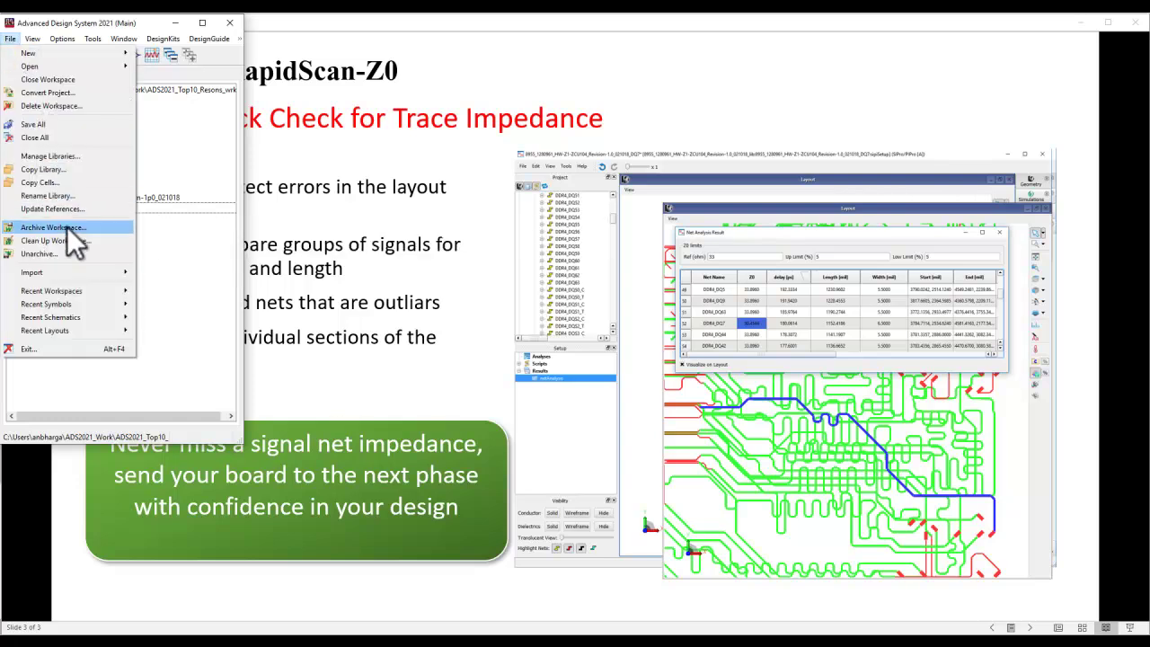
{"action": "mouse_move", "coordinate": [83, 271]}
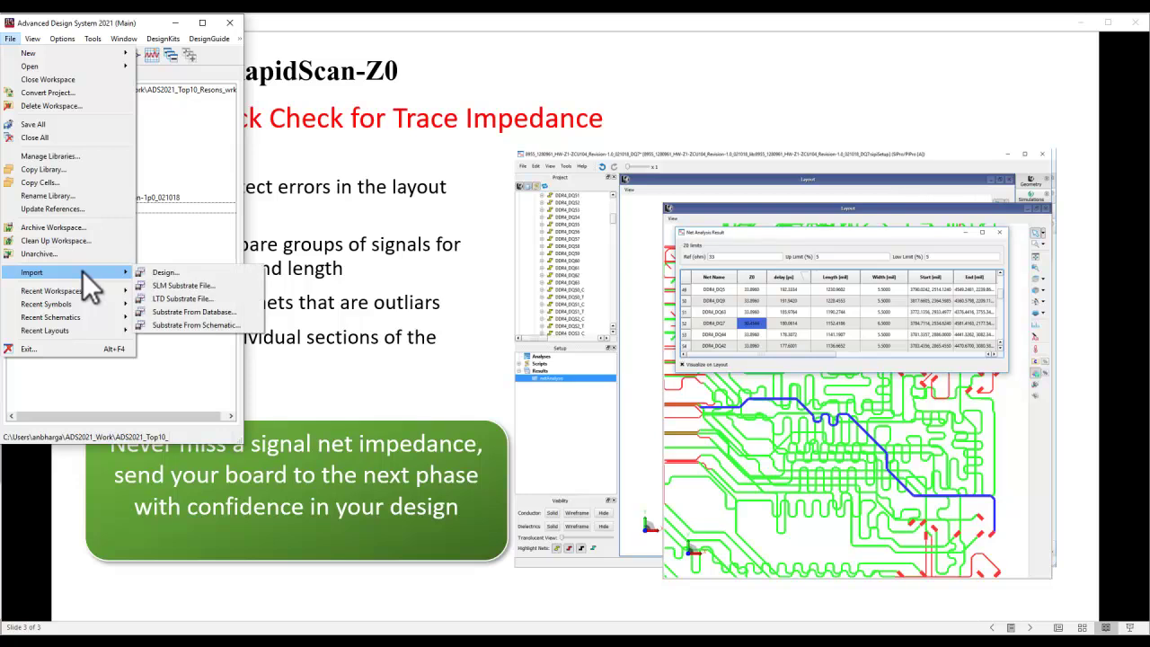
{"action": "left_click", "coordinate": [180, 274]}
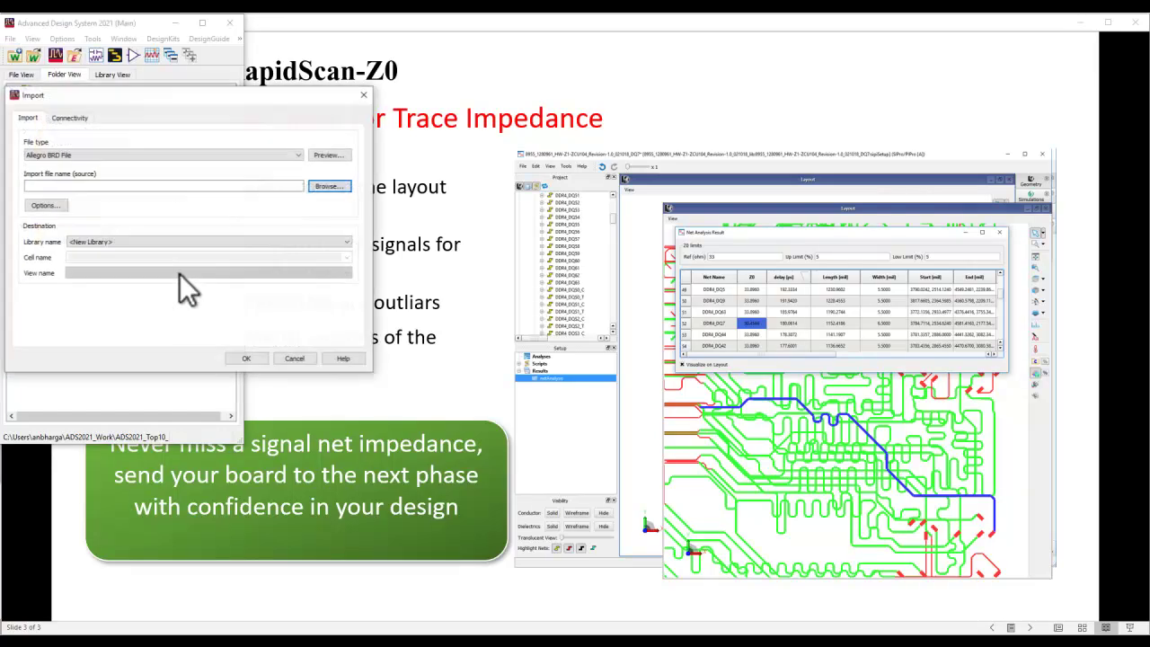
{"action": "left_click", "coordinate": [82, 154]}
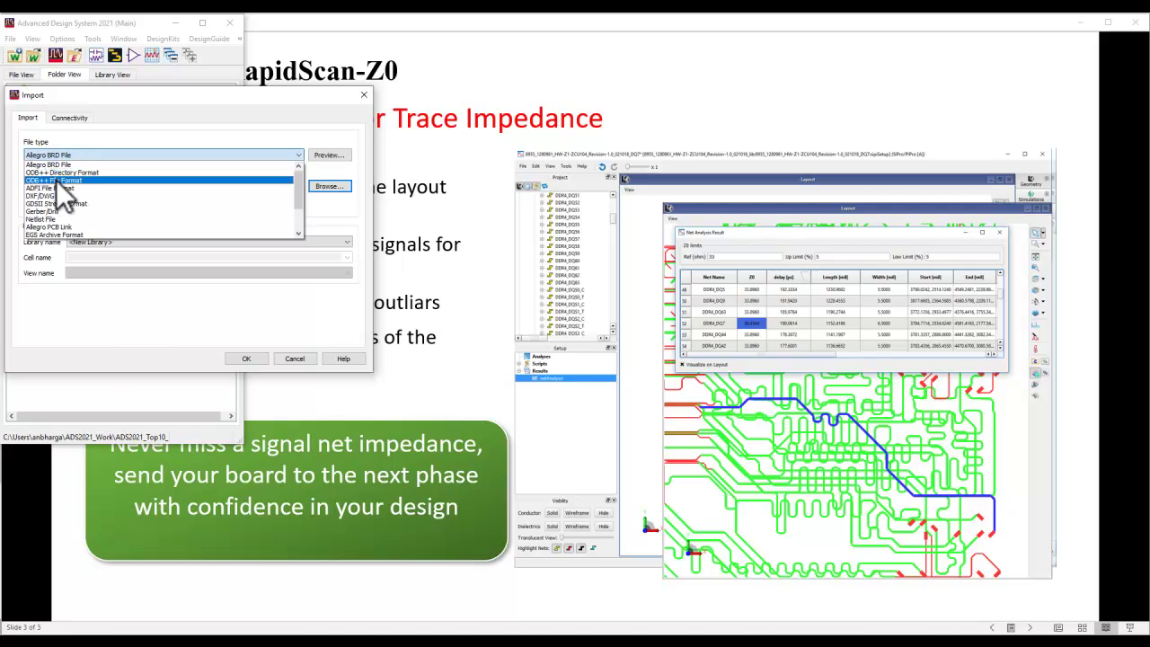
{"action": "left_click", "coordinate": [124, 153]}
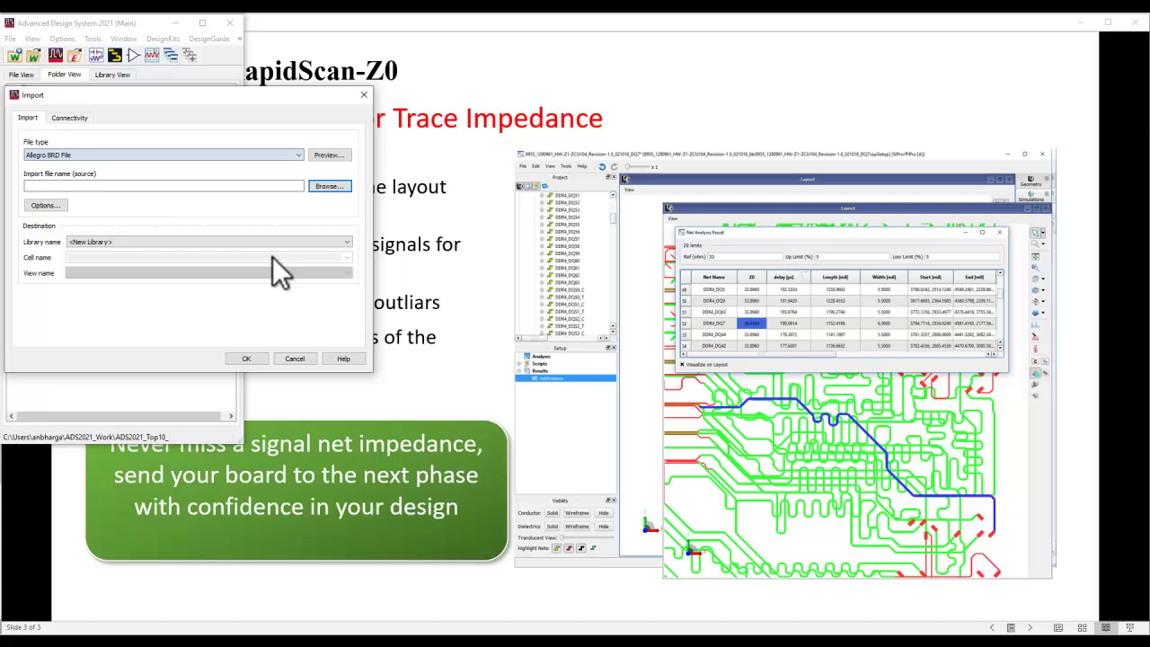
{"action": "left_click", "coordinate": [287, 358]}
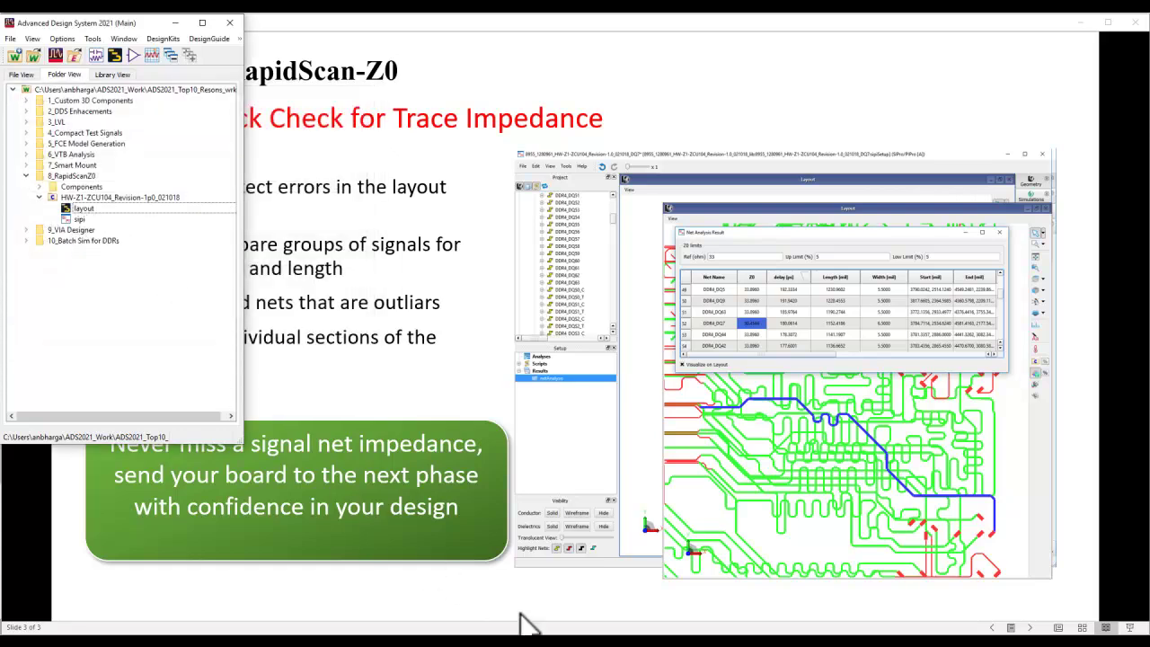
Switch to the SIPro/PIPro window and inspect the HW-Z1-ZCU104 board layout
{"action": "mouse_move", "coordinate": [527, 621]}
{"action": "left_click", "coordinate": [549, 593]}
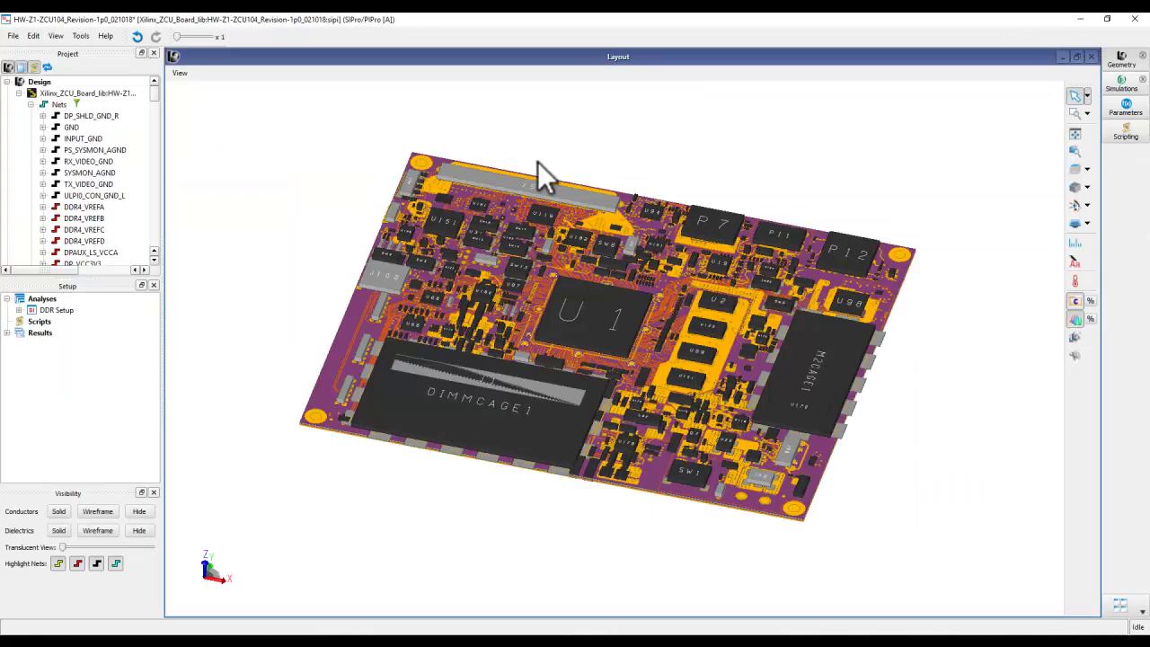
{"action": "left_click_drag", "start_coordinate": [656, 283], "coordinate": [472, 258]}
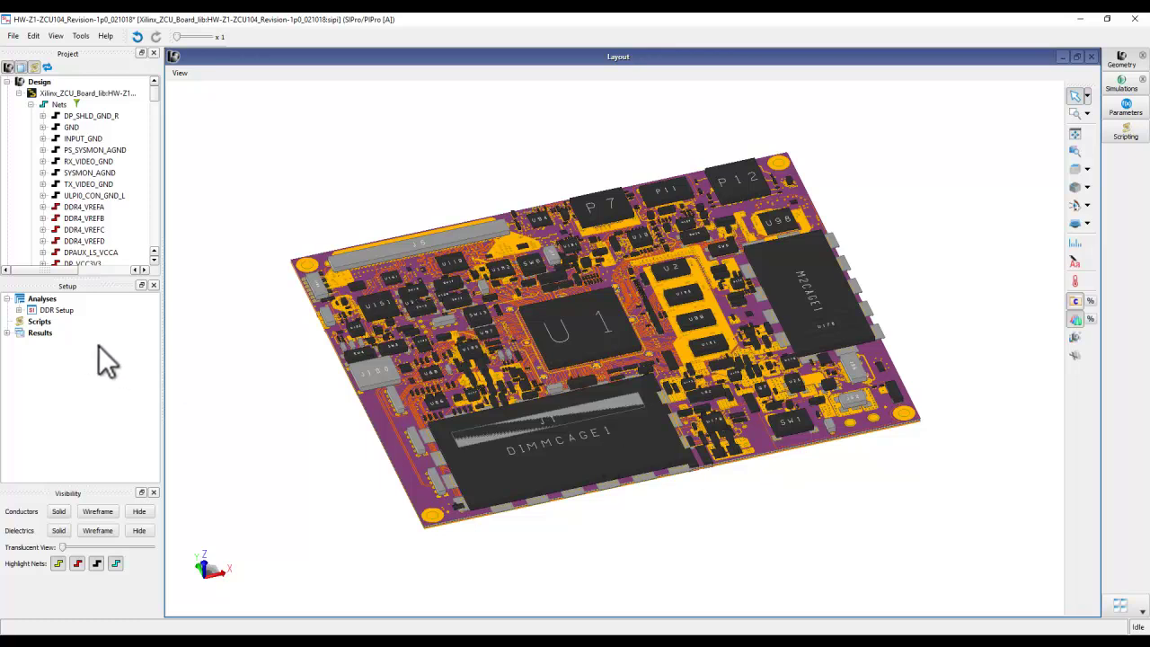
Review the types of new analysis that can be created for the board
{"action": "right_click", "coordinate": [46, 300]}
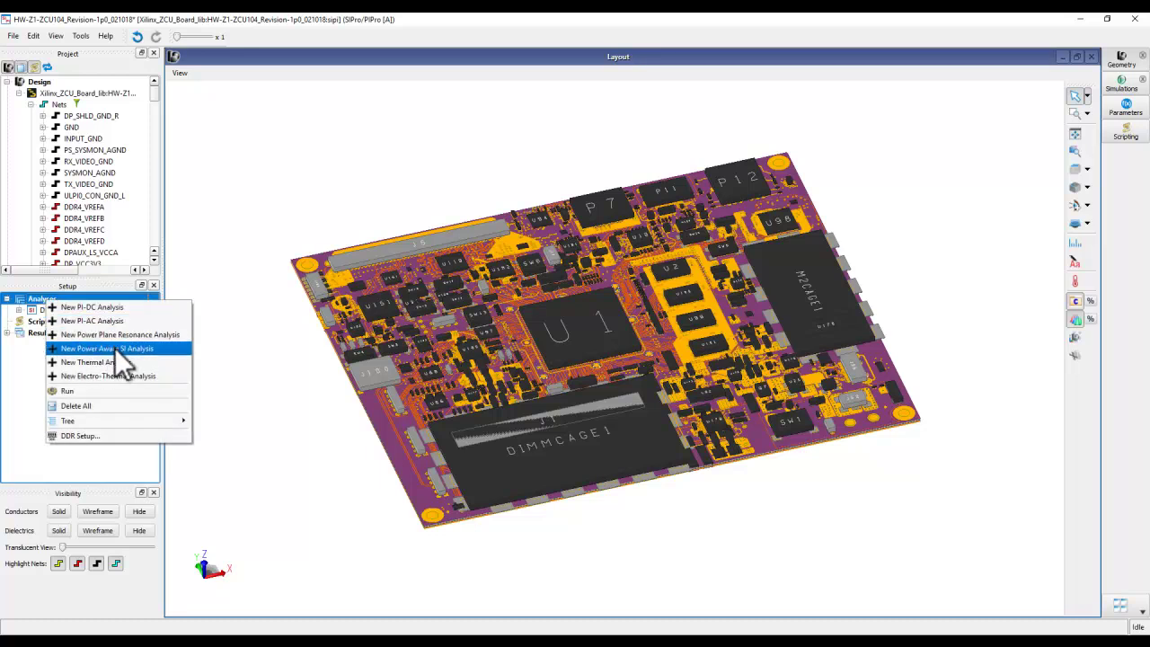
{"action": "left_click", "coordinate": [281, 362]}
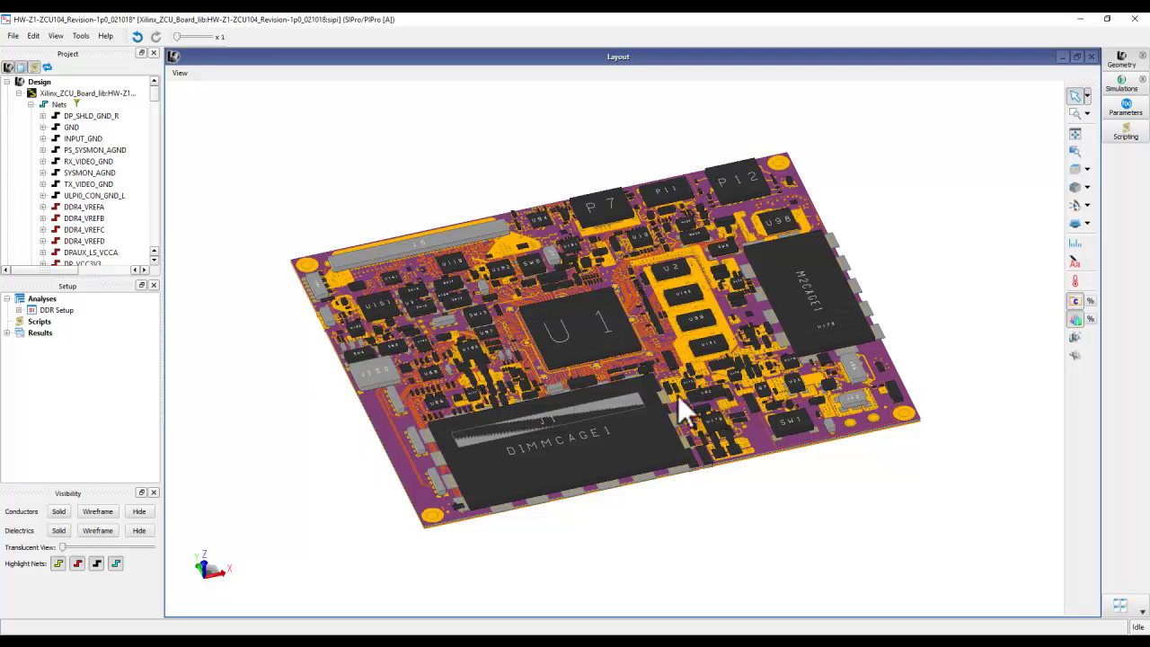
{"action": "mouse_move", "coordinate": [688, 385]}
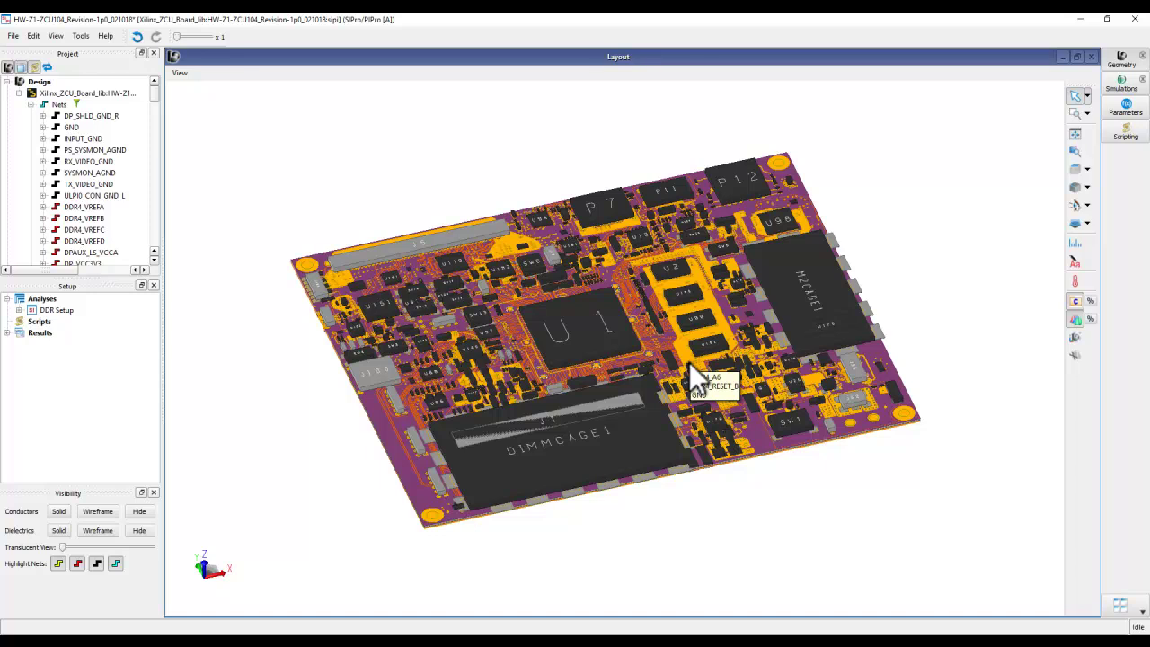
Filter the net list by "dq" and select the nets DDR4_DQ0 through DDR4_DQ63
{"action": "left_click", "coordinate": [77, 101]}
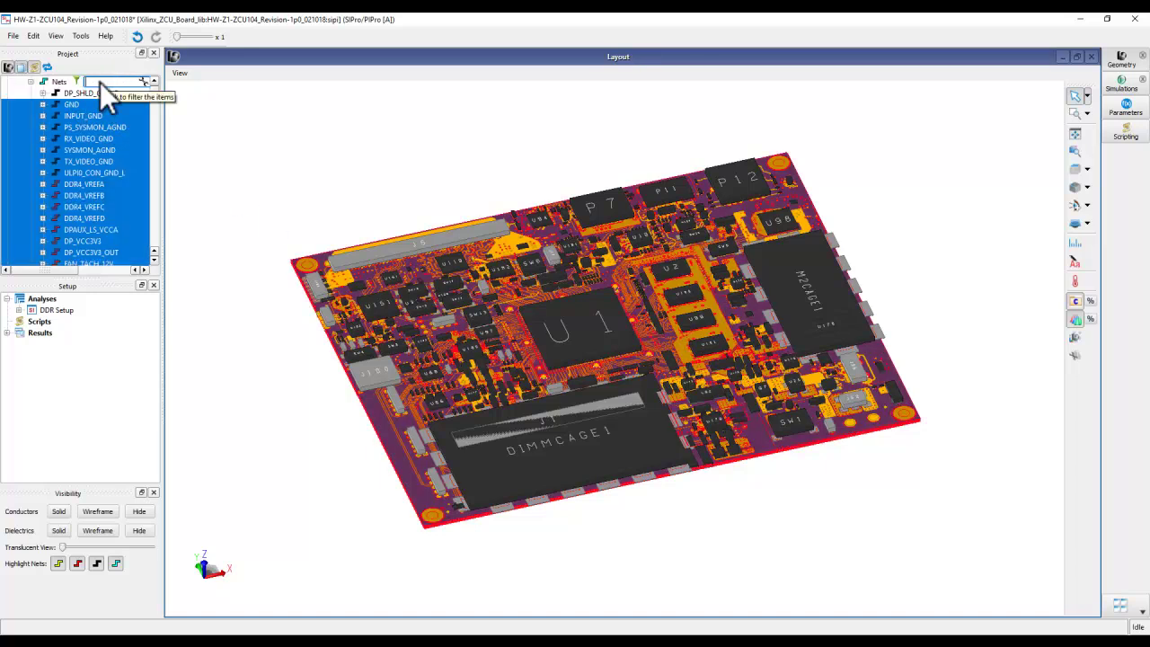
{"action": "left_click", "coordinate": [118, 85]}
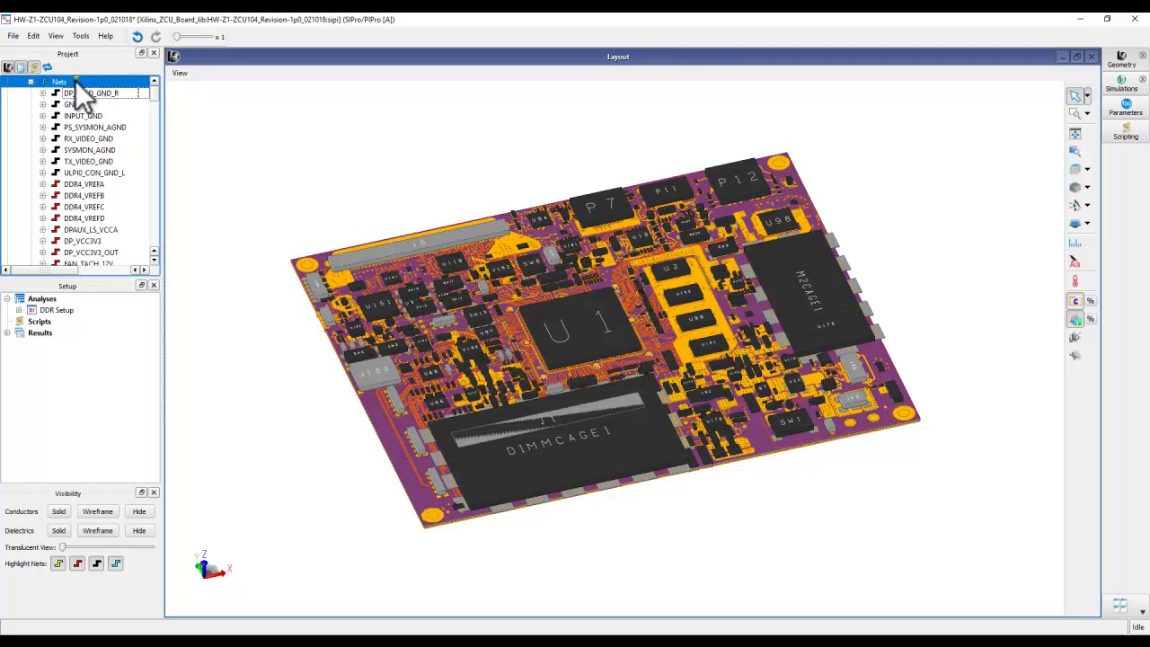
{"action": "left_click", "coordinate": [75, 81]}
{"action": "type", "text": "dq"}
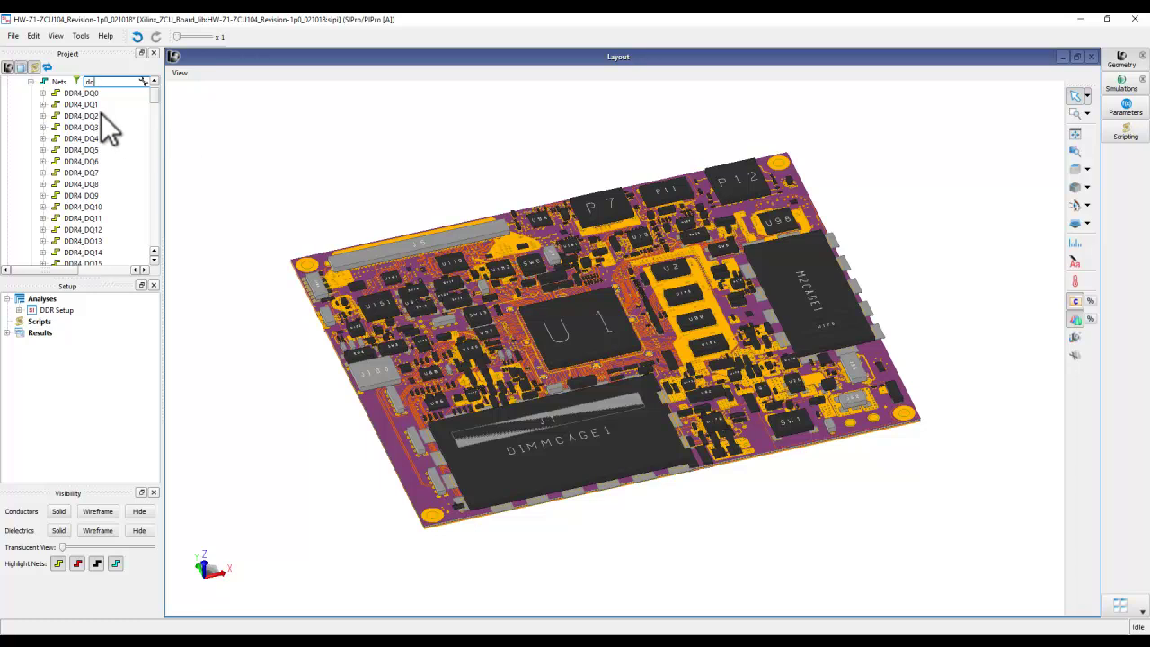
{"action": "scroll", "coordinate": [94, 183], "scroll_direction": "down", "scroll_amount": 19}
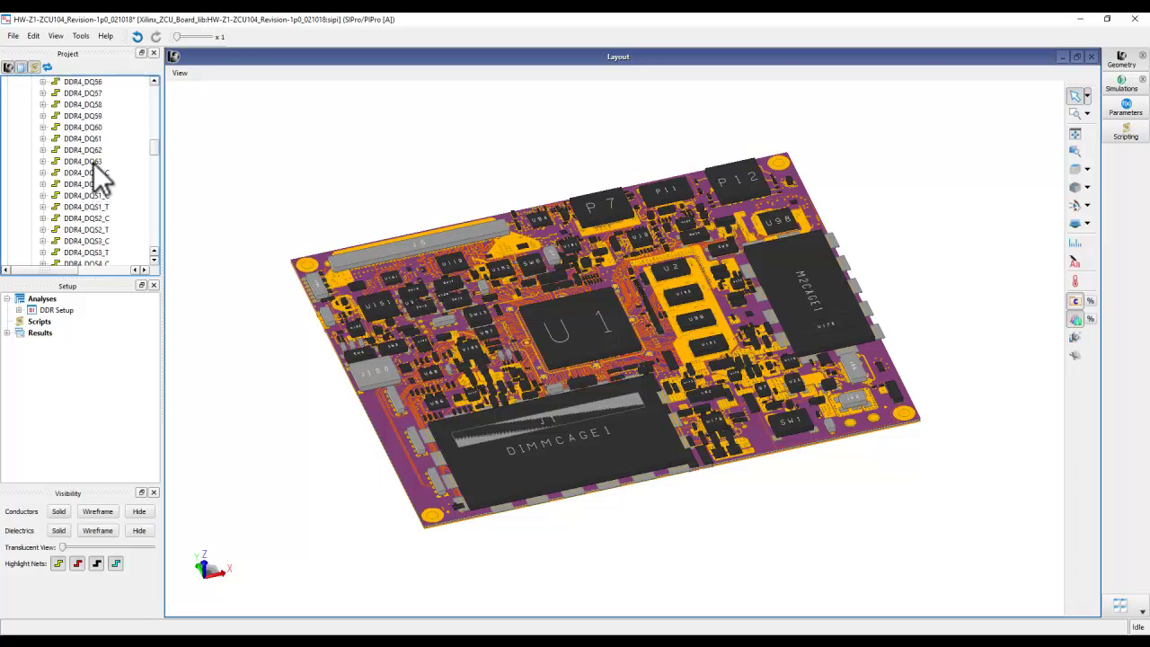
{"action": "left_click", "coordinate": [93, 162], "text": "shift"}
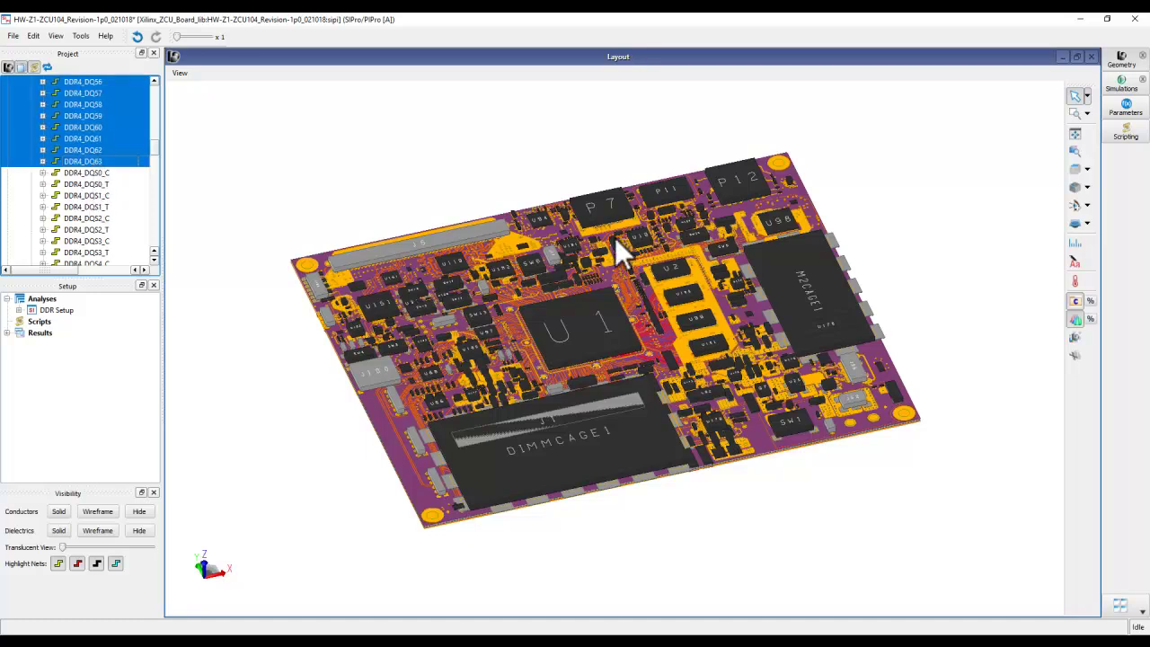
Hide the board's components, dielectrics and unselected conductors, isolating the selected DQ nets in the layout
{"action": "left_click", "coordinate": [1076, 303]}
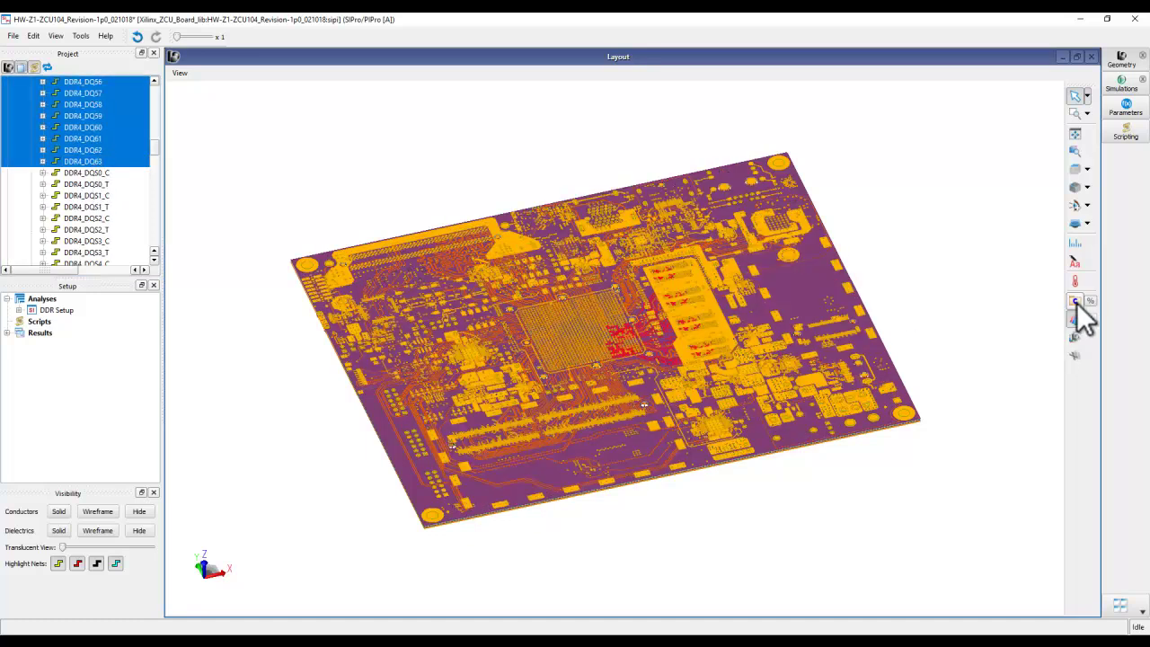
{"action": "left_click", "coordinate": [99, 511]}
{"action": "scroll", "coordinate": [645, 324], "scroll_direction": "up", "scroll_amount": 10}
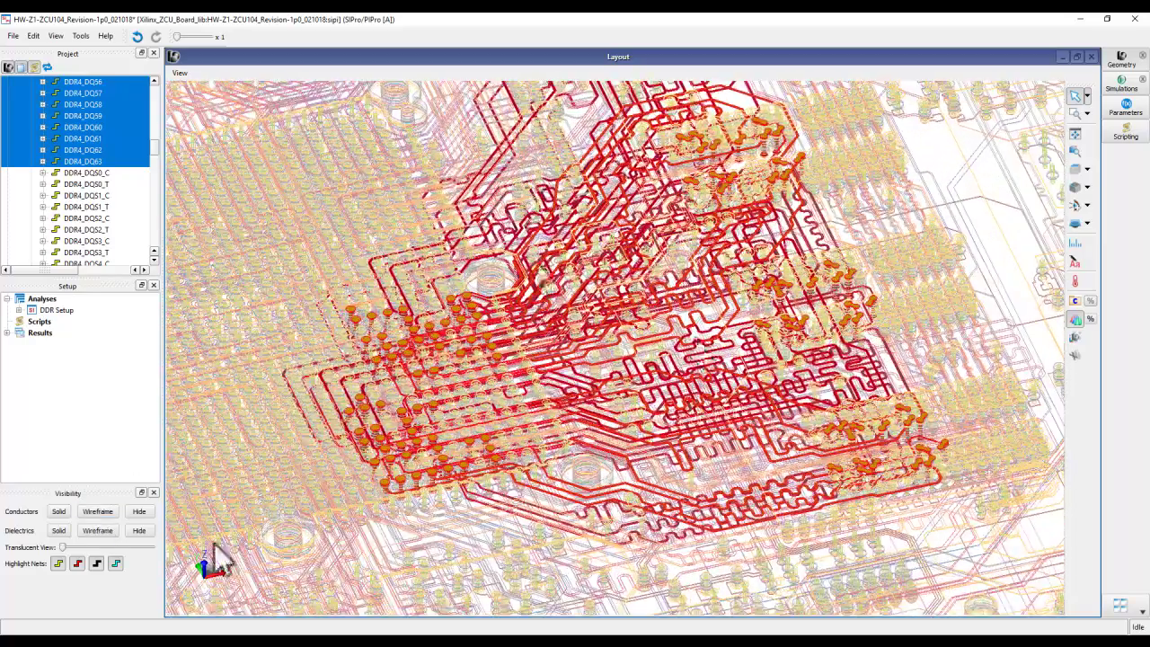
{"action": "left_click", "coordinate": [139, 531]}
{"action": "left_click_drag", "start_coordinate": [701, 460], "coordinate": [690, 420]}
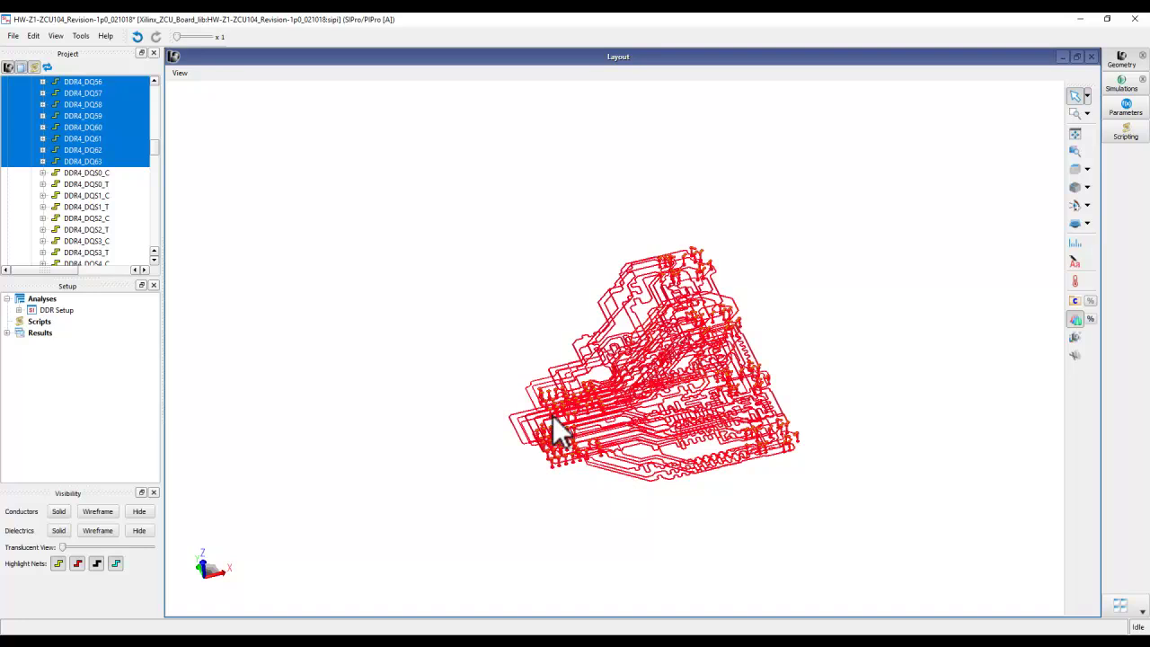
{"action": "scroll", "coordinate": [562, 412], "scroll_direction": "up", "scroll_amount": 3}
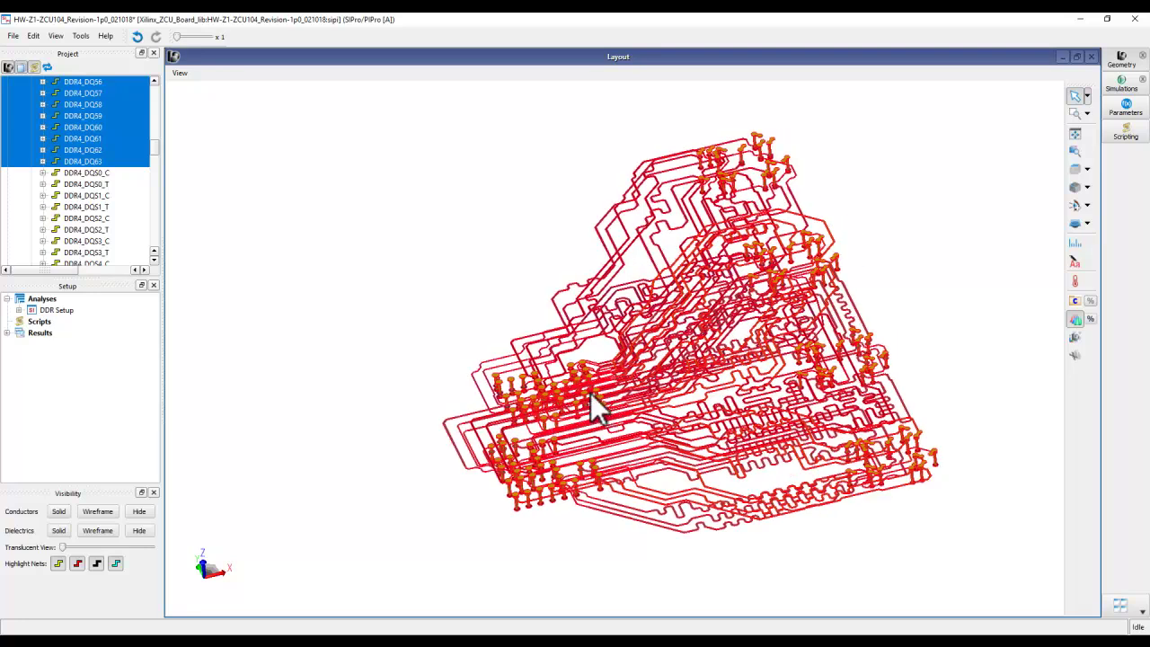
Run the RapidScan-Z0 transmission analysis on the selected DQ nets and enlarge the result window to show all table columns
{"action": "right_click", "coordinate": [82, 137]}
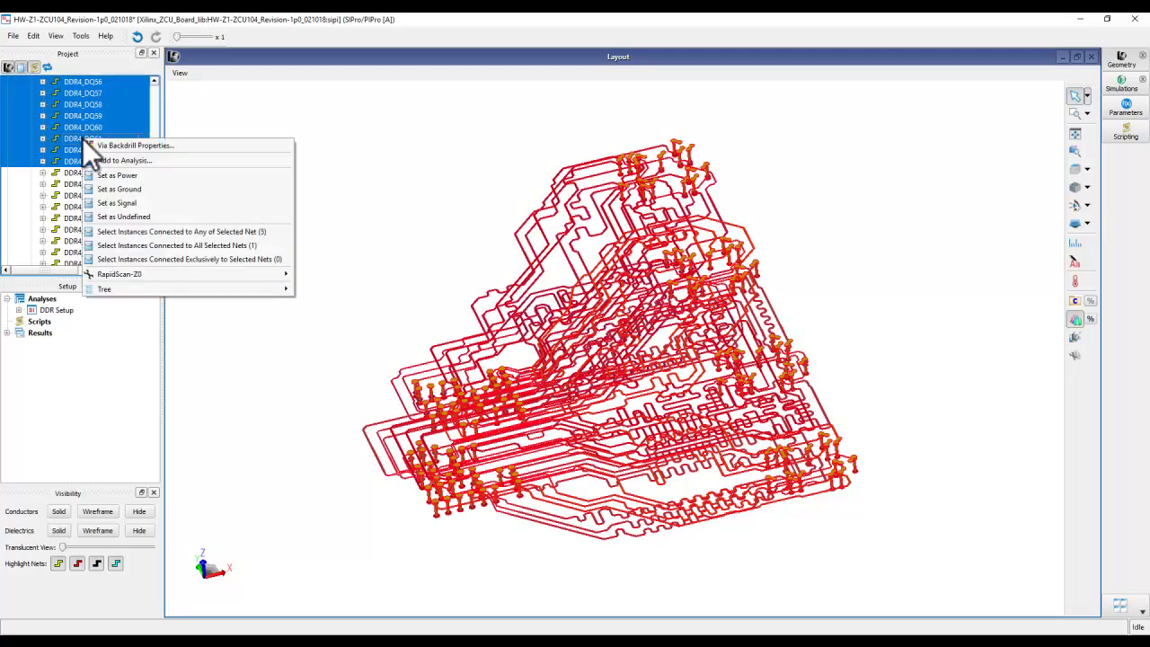
{"action": "mouse_move", "coordinate": [144, 271]}
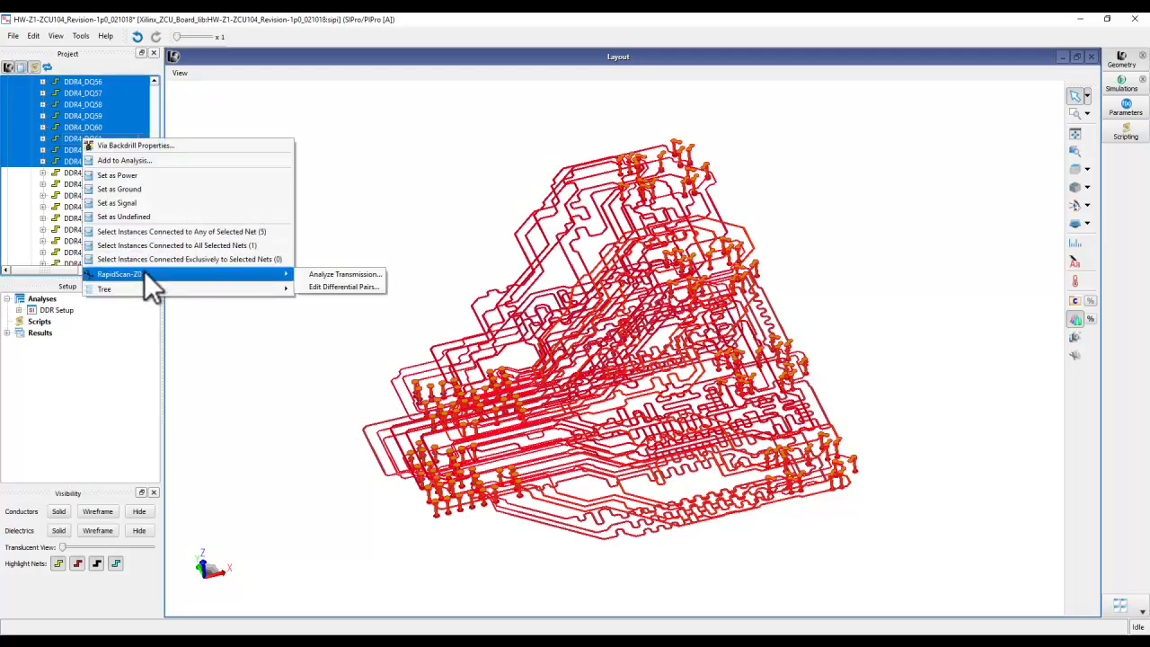
{"action": "left_click", "coordinate": [341, 273]}
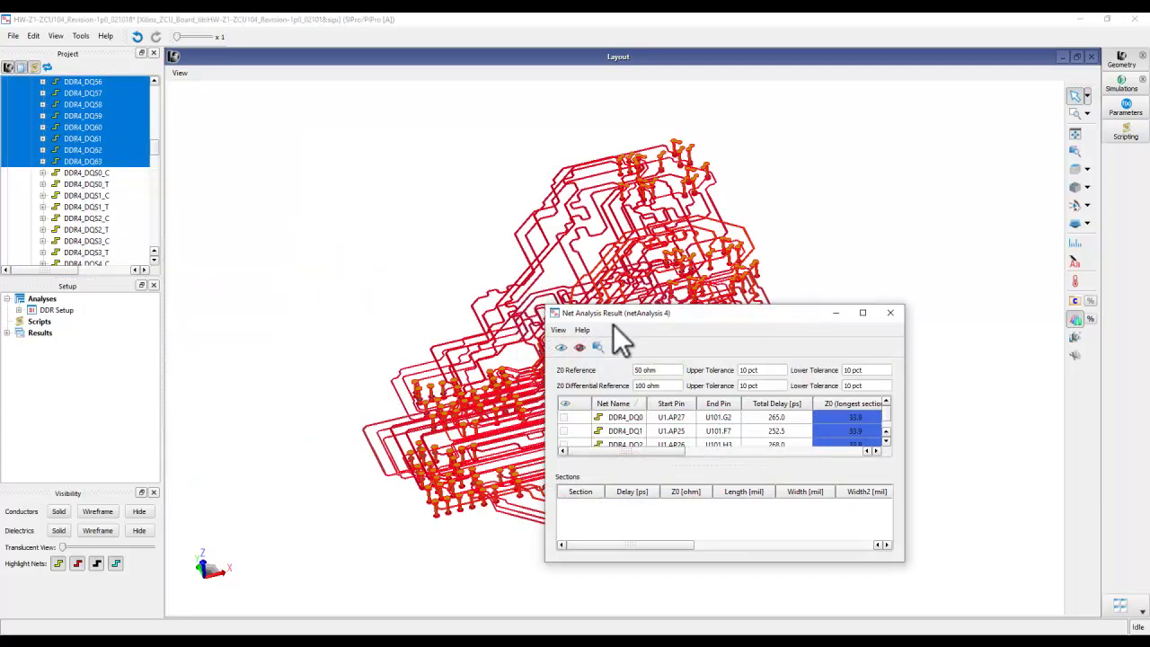
{"action": "left_click_drag", "start_coordinate": [616, 314], "coordinate": [295, 138]}
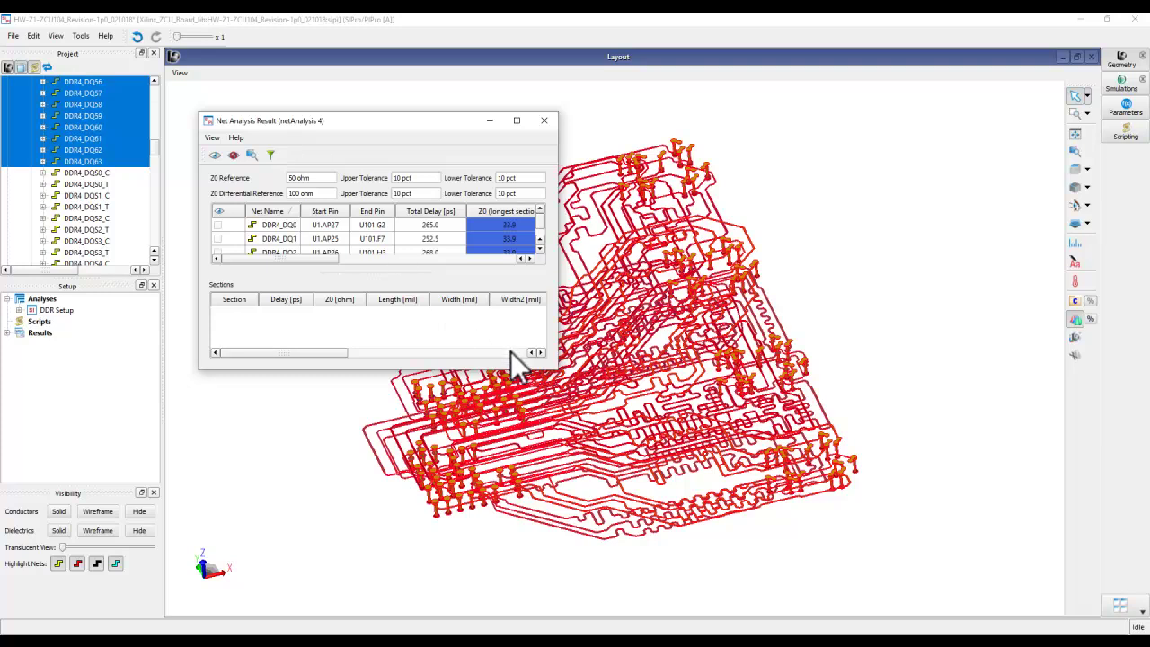
{"action": "left_click_drag", "start_coordinate": [556, 367], "coordinate": [946, 586]}
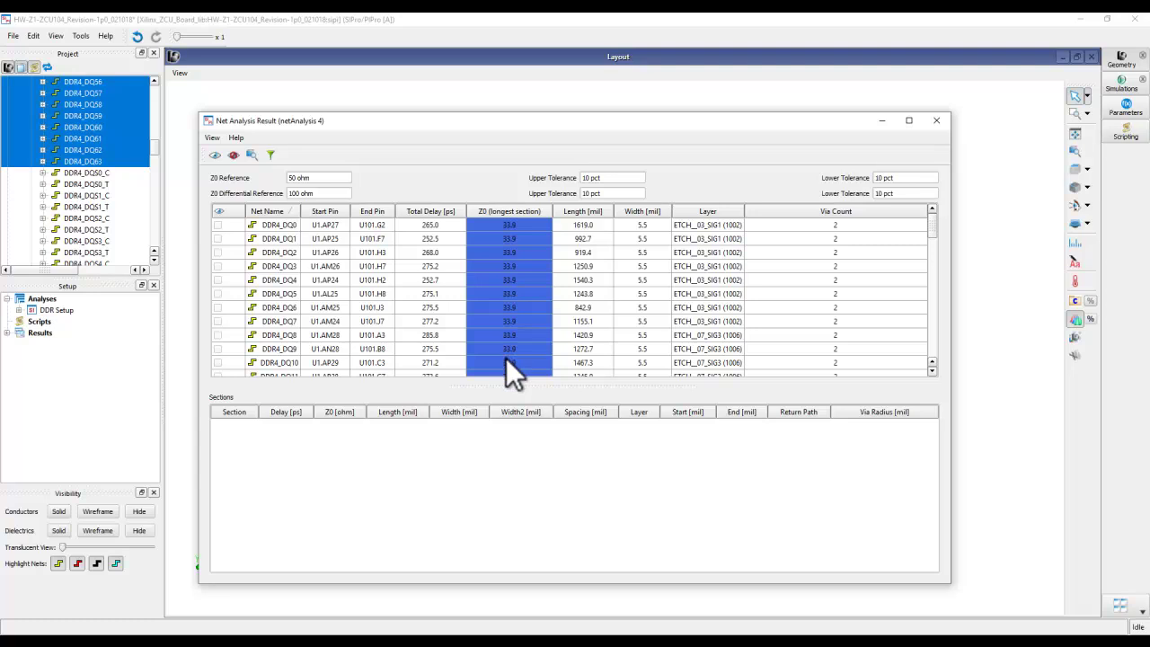
Set the Z0 reference to 33 ohm and scan the net table for impedances outside tolerance
{"action": "left_click", "coordinate": [298, 178]}
{"action": "left_click_drag", "start_coordinate": [296, 179], "coordinate": [279, 181]}
{"action": "type", "text": "33"}
{"action": "left_click", "coordinate": [335, 193]}
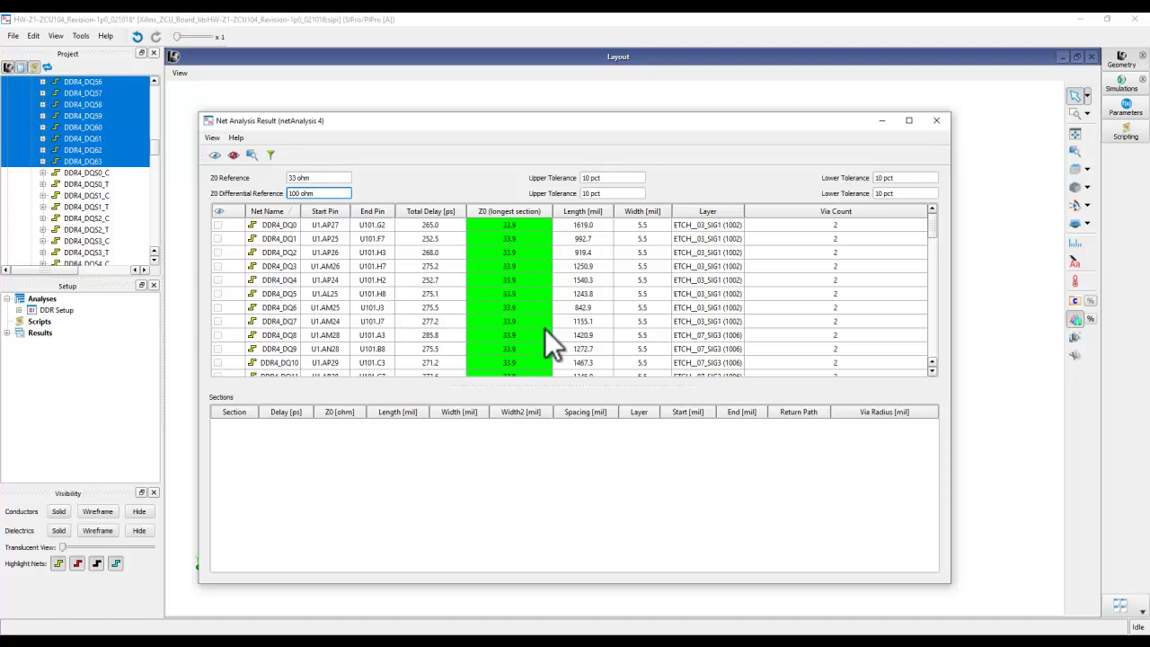
{"action": "left_click_drag", "start_coordinate": [932, 225], "coordinate": [932, 306]}
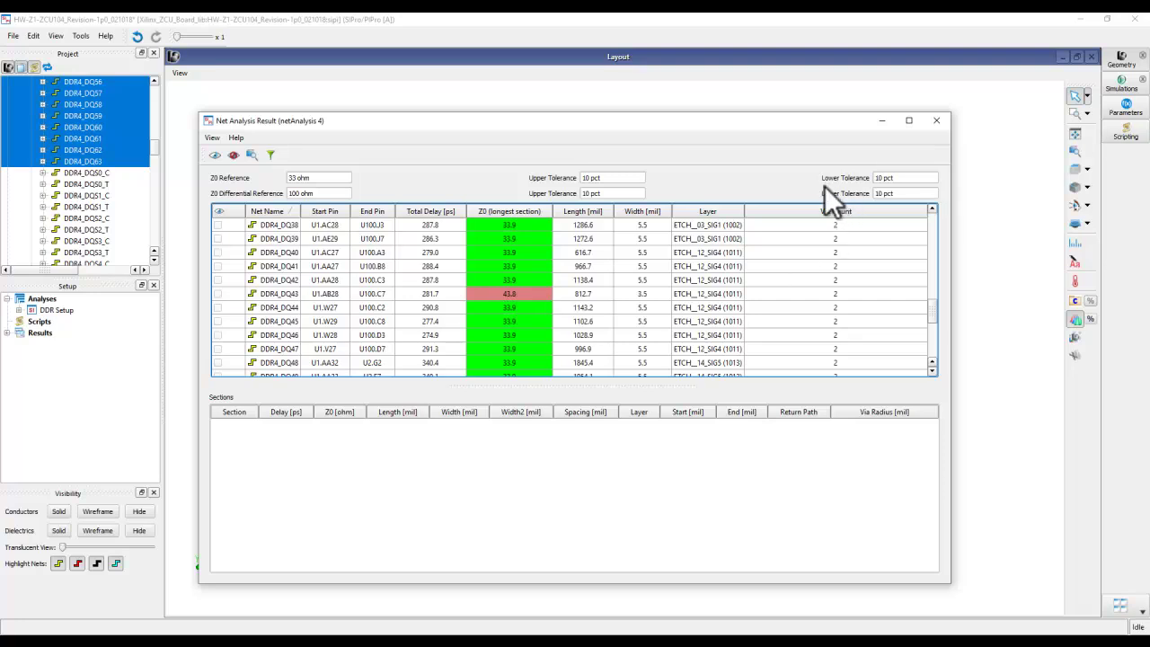
{"action": "mouse_move", "coordinate": [933, 309]}
{"action": "left_mouse_down"}
{"action": "mouse_move", "coordinate": [936, 356]}
{"action": "mouse_move", "coordinate": [932, 301]}
{"action": "mouse_move", "coordinate": [930, 311]}
{"action": "left_mouse_up"}
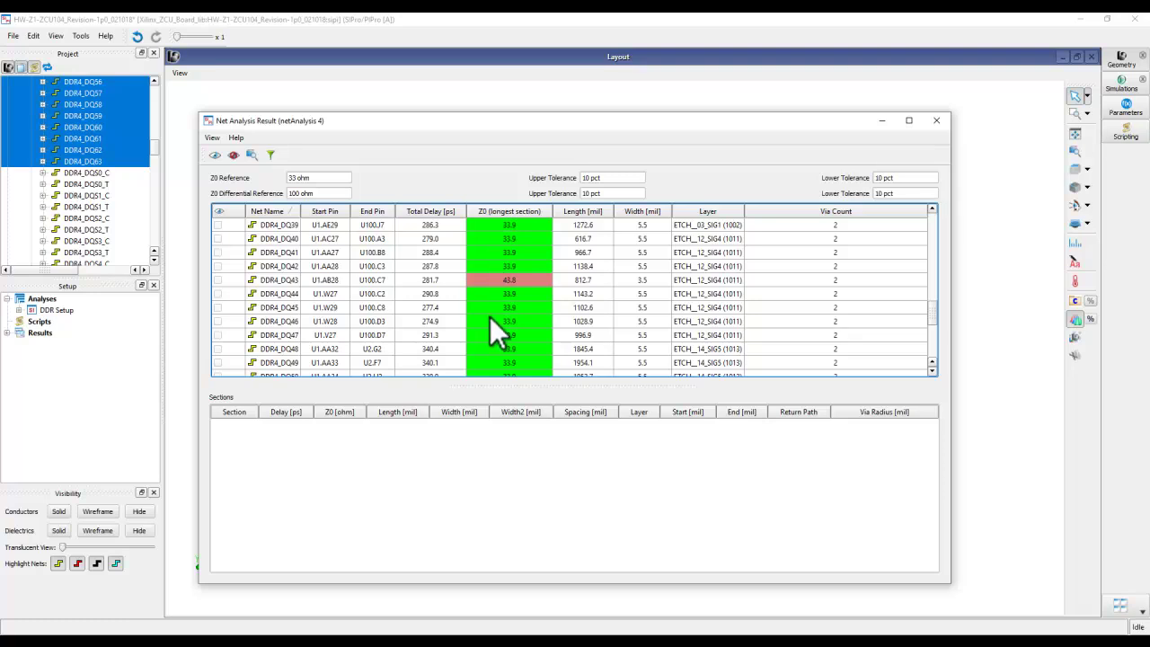
Review the visualization colors for impedances lower than, within and higher than specification, leaving them as they are
{"action": "left_click", "coordinate": [212, 137]}
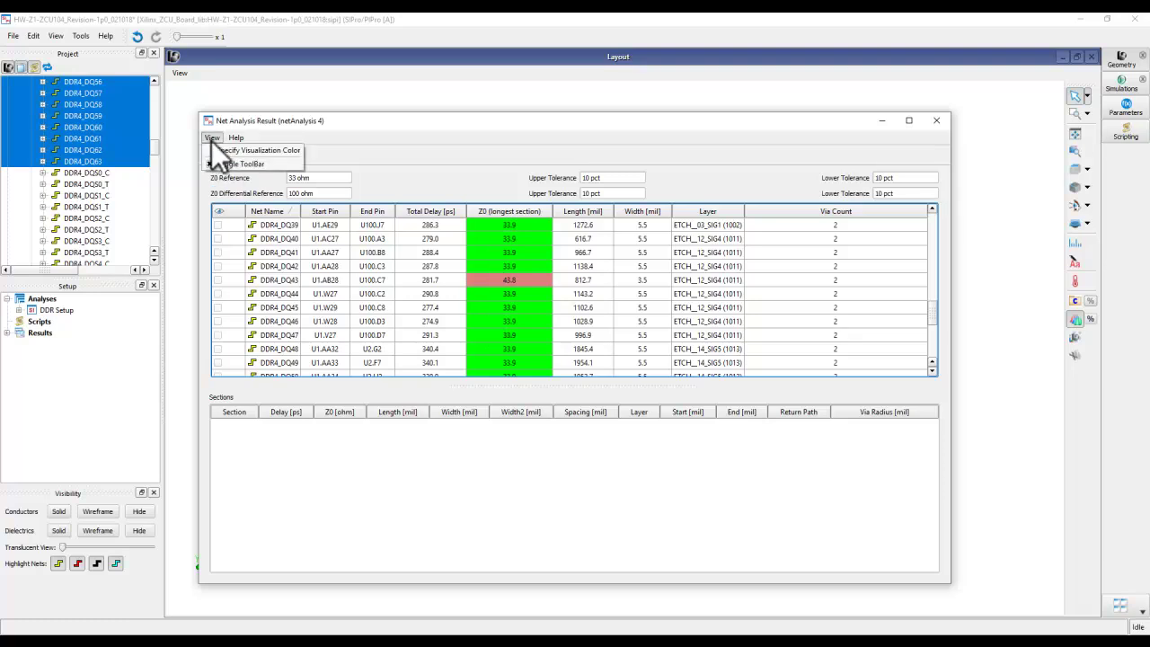
{"action": "left_click", "coordinate": [231, 152]}
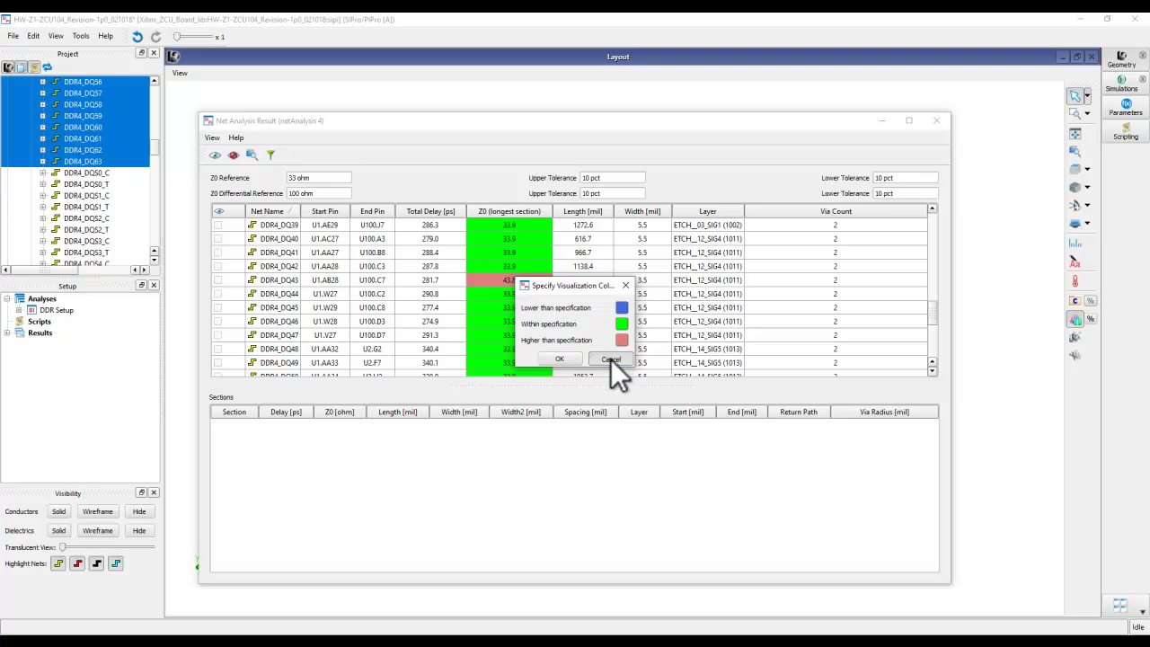
{"action": "left_click", "coordinate": [611, 360]}
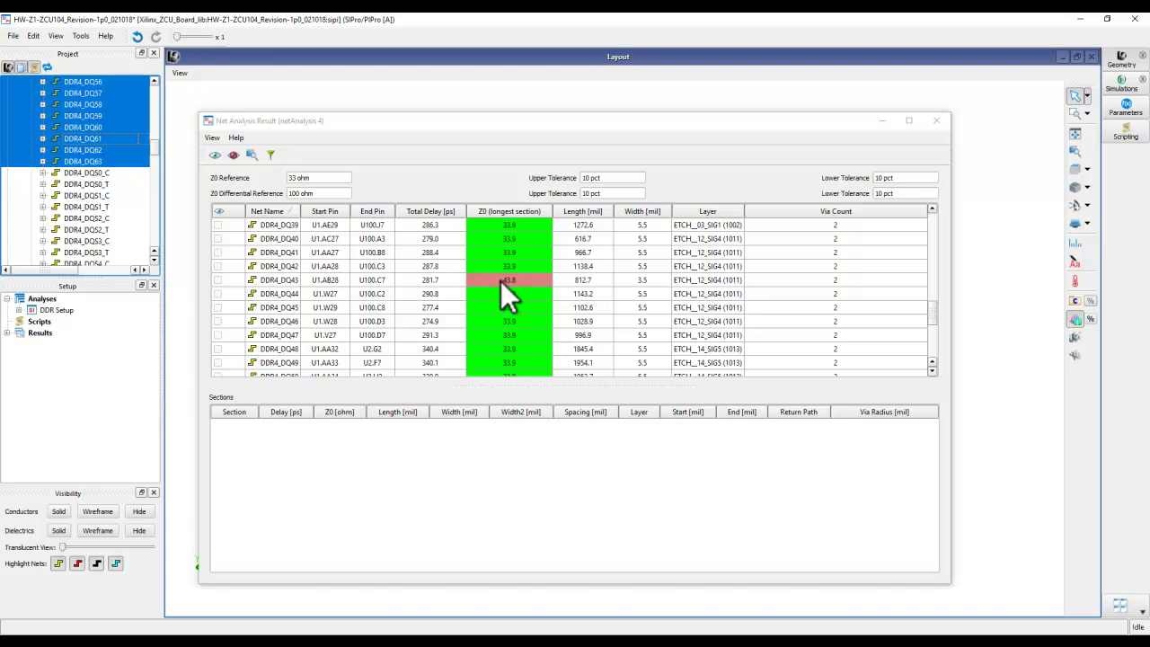
List the trace sections of net DDR4_DQ43 and widen the Layer and Return Path columns to read them
{"action": "left_click", "coordinate": [288, 279]}
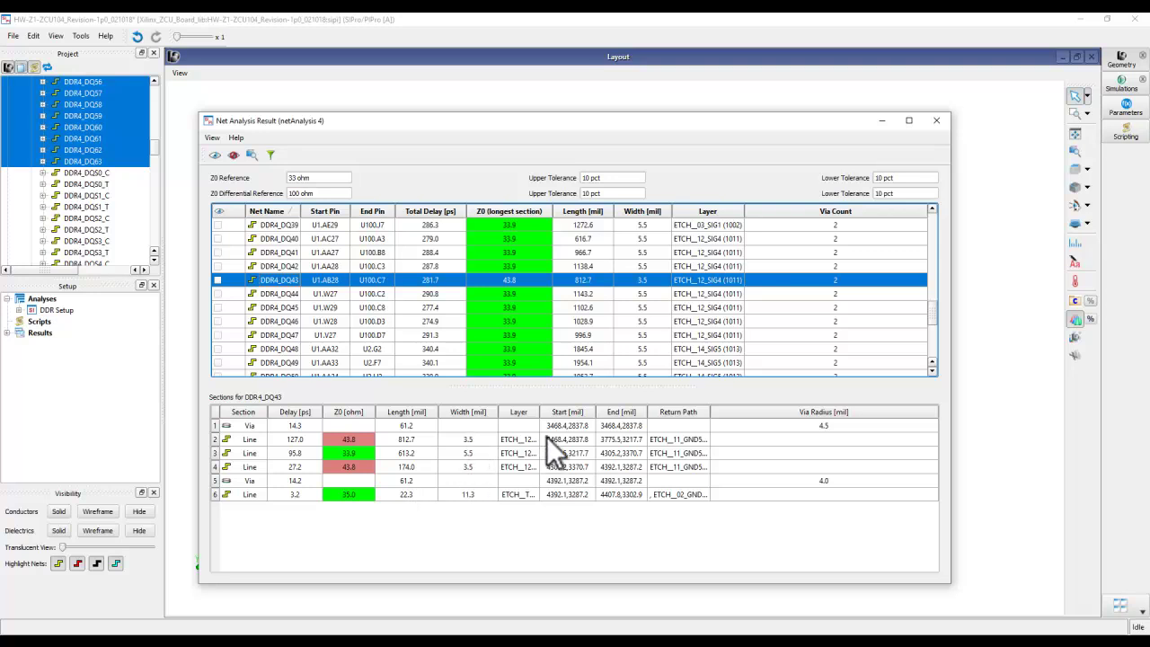
{"action": "left_click_drag", "start_coordinate": [540, 412], "coordinate": [593, 410]}
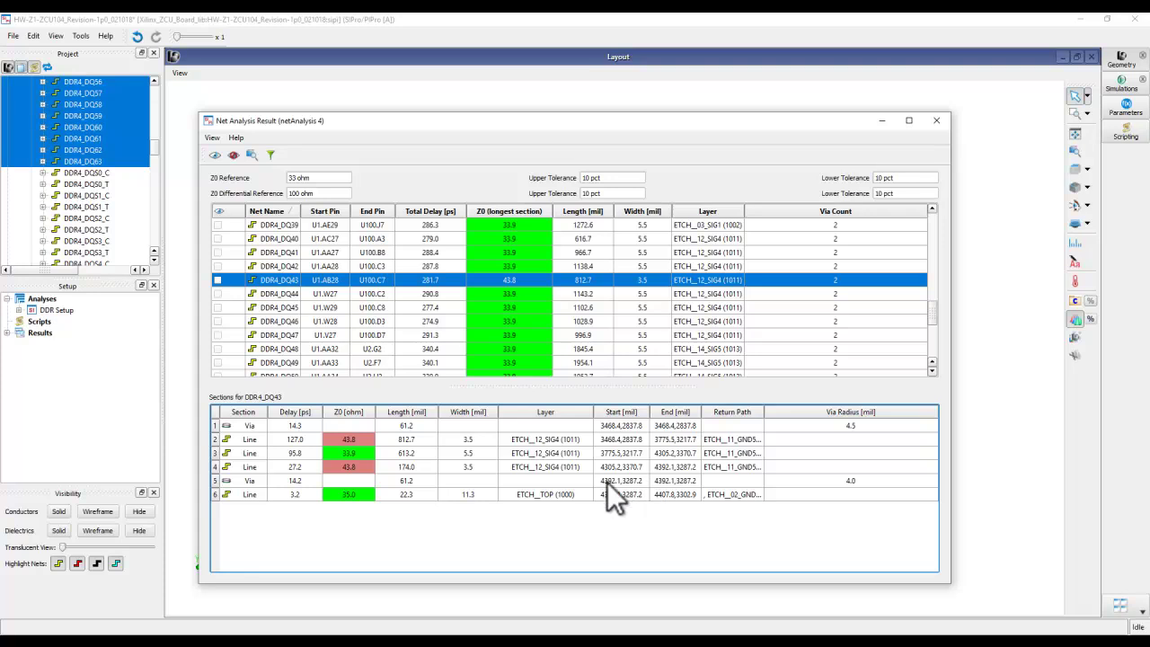
{"action": "left_click_drag", "start_coordinate": [764, 405], "coordinate": [826, 409]}
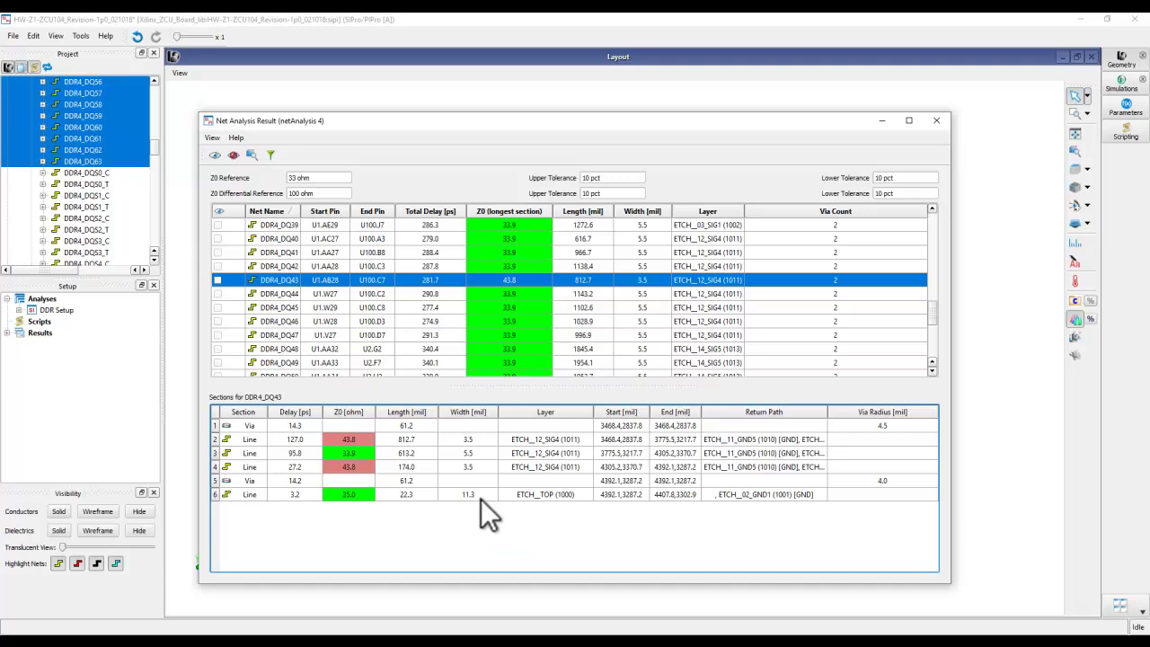
Move the result window aside and mark net DDR4_DQ43 for visualization in the layout
{"action": "left_click_drag", "start_coordinate": [426, 119], "coordinate": [447, 431]}
{"action": "left_click", "coordinate": [390, 233]}
{"action": "left_click_drag", "start_coordinate": [483, 440], "coordinate": [404, 211]}
{"action": "left_click", "coordinate": [169, 365]}
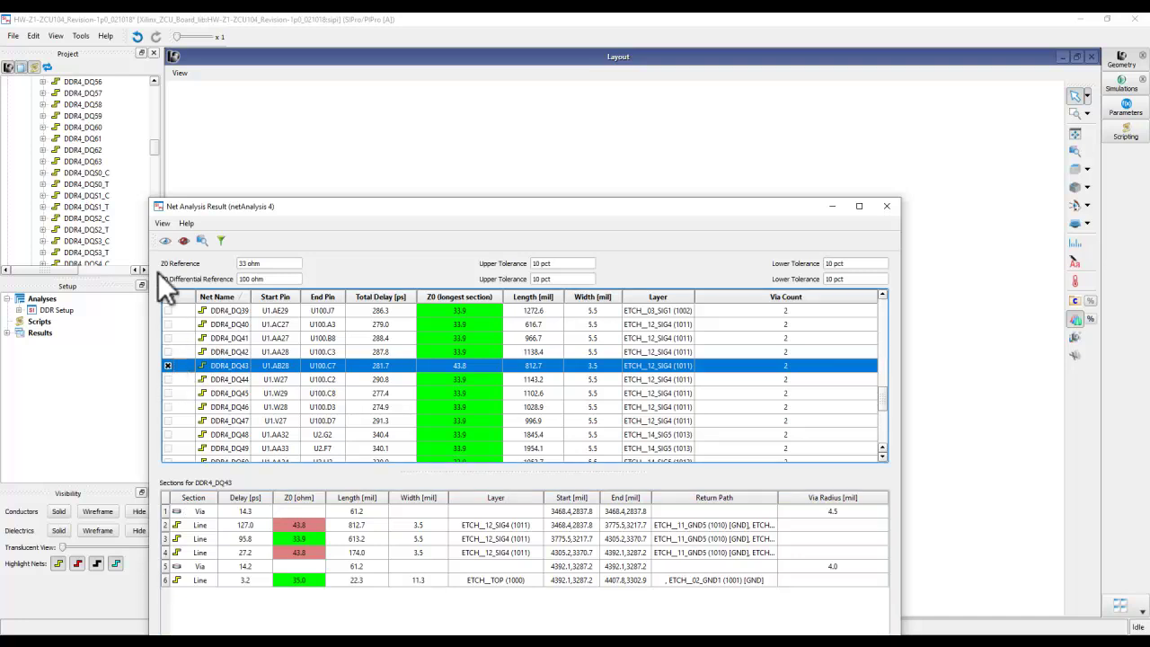
Visualize all listed nets, hide them again, and examine only net DDR4_DQ43 in the layout against its section table
{"action": "left_click", "coordinate": [166, 242]}
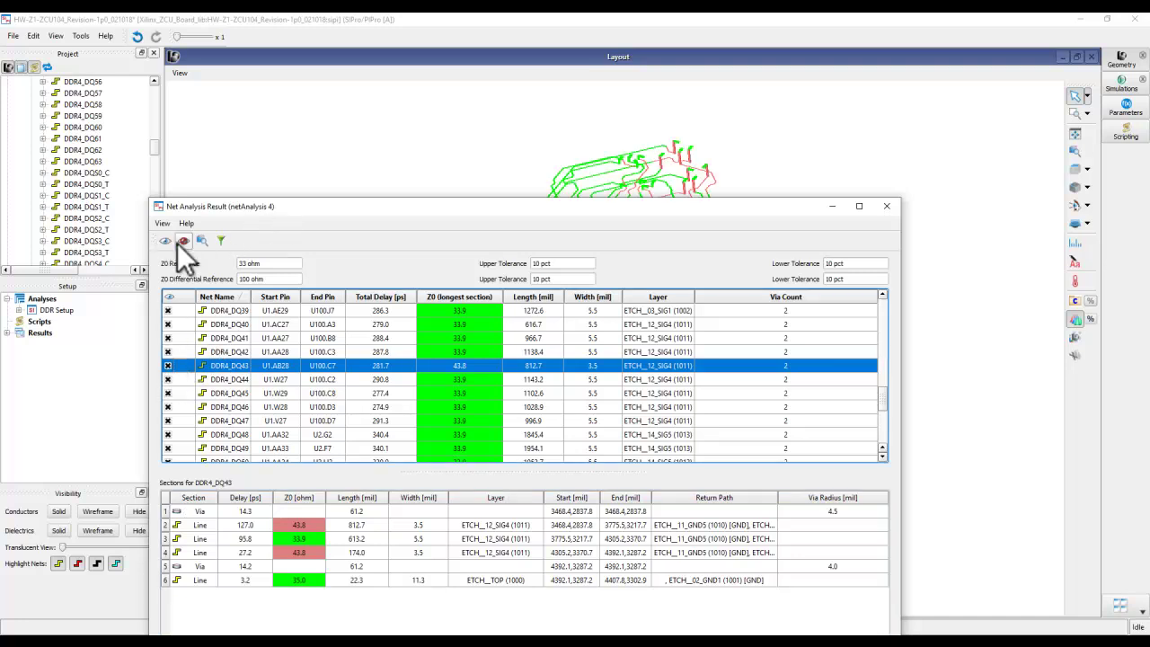
{"action": "left_click", "coordinate": [183, 241]}
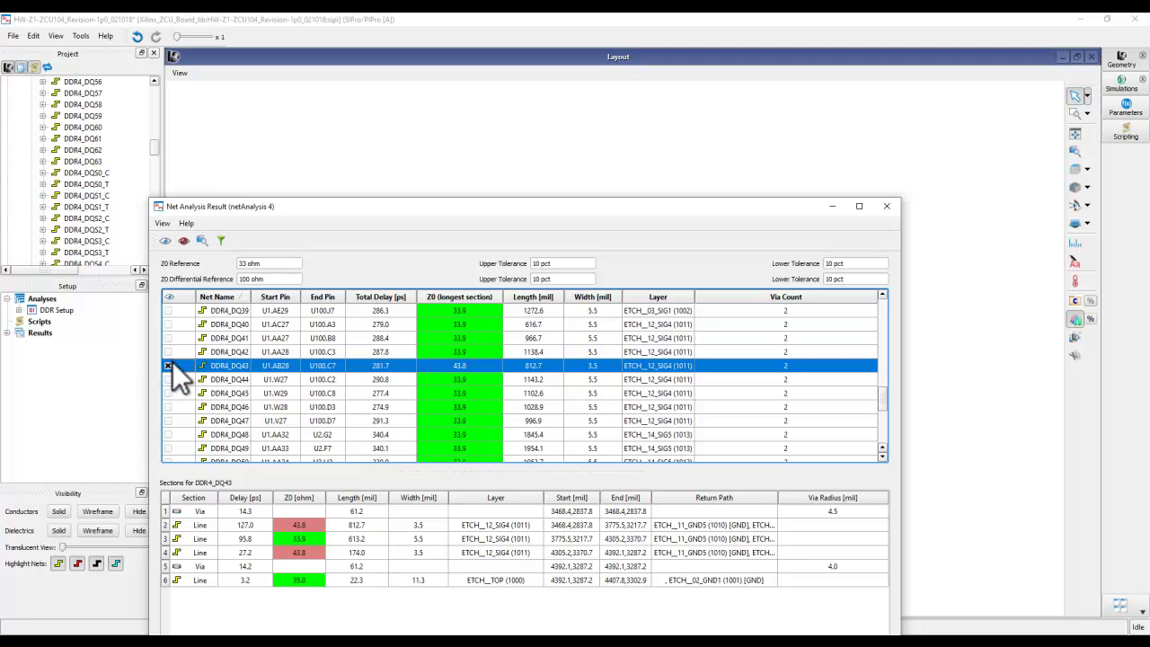
{"action": "left_click_drag", "start_coordinate": [384, 212], "coordinate": [430, 500]}
{"action": "scroll", "coordinate": [512, 340], "scroll_direction": "up", "scroll_amount": 2}
{"action": "left_click_drag", "start_coordinate": [501, 317], "coordinate": [373, 350]}
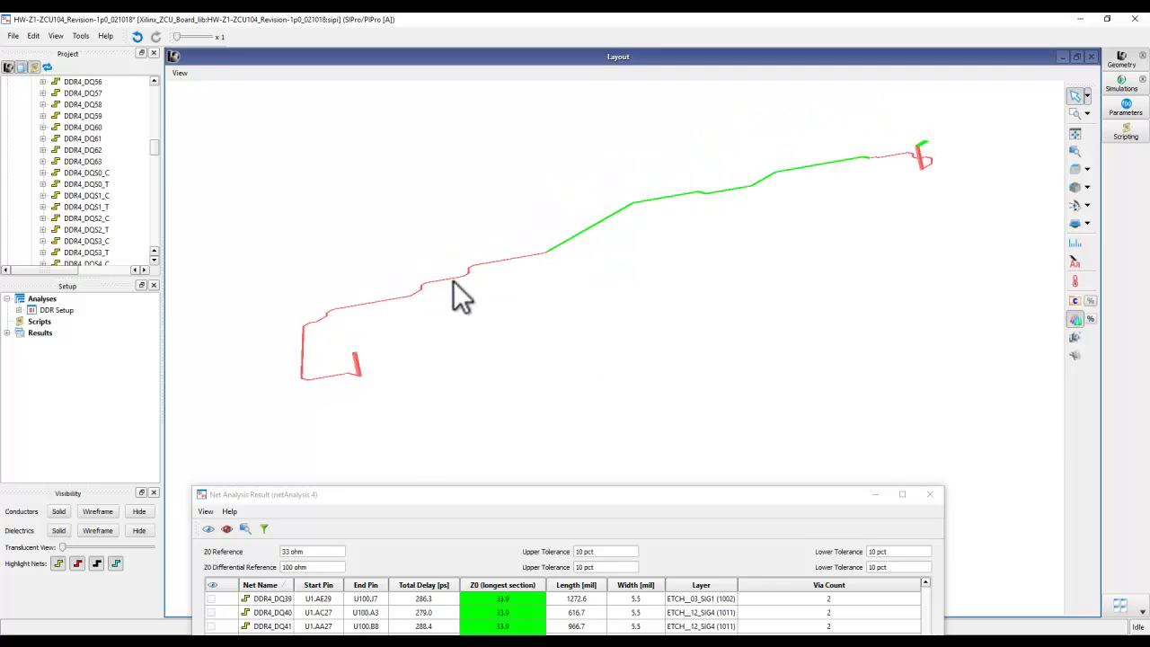
{"action": "left_click_drag", "start_coordinate": [552, 477], "coordinate": [527, 178]}
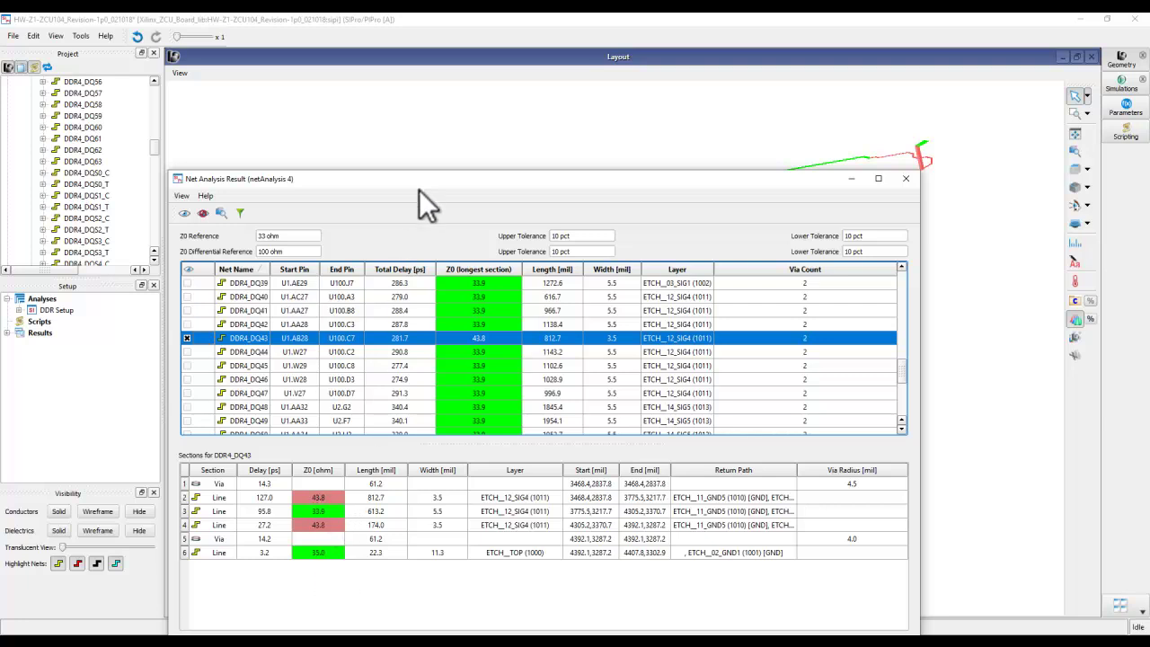
Examine DDR4_DQ43's narrow and wide trace sections up close along the whole route, including the via at the U100 end
{"action": "left_click_drag", "start_coordinate": [420, 184], "coordinate": [435, 534]}
{"action": "scroll", "coordinate": [397, 299], "scroll_direction": "up", "scroll_amount": 2}
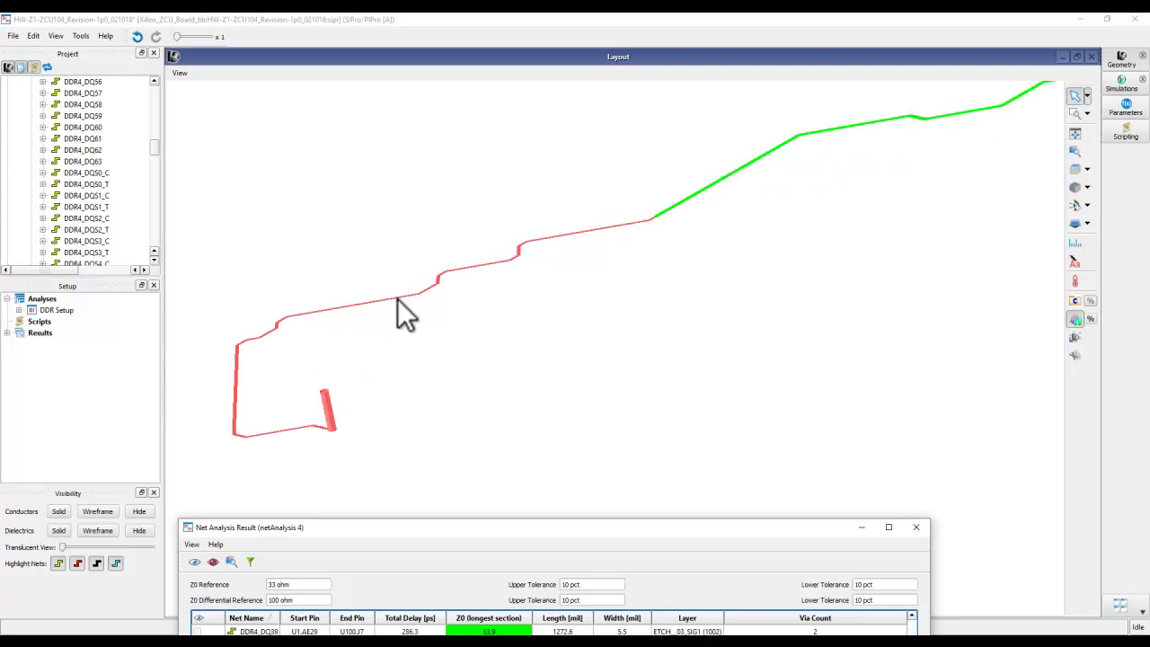
{"action": "scroll", "coordinate": [397, 298], "scroll_direction": "up", "scroll_amount": 1}
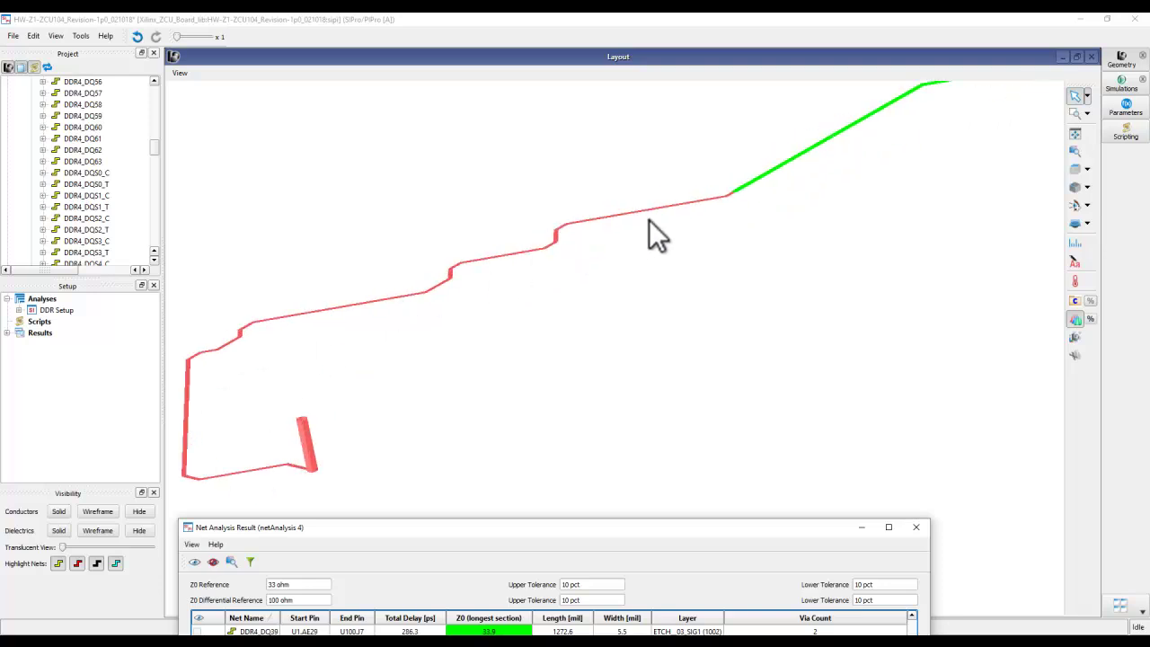
{"action": "mouse_move", "coordinate": [775, 249]}
{"action": "left_mouse_down"}
{"action": "mouse_move", "coordinate": [384, 441]}
{"action": "mouse_move", "coordinate": [231, 457]}
{"action": "left_mouse_up"}
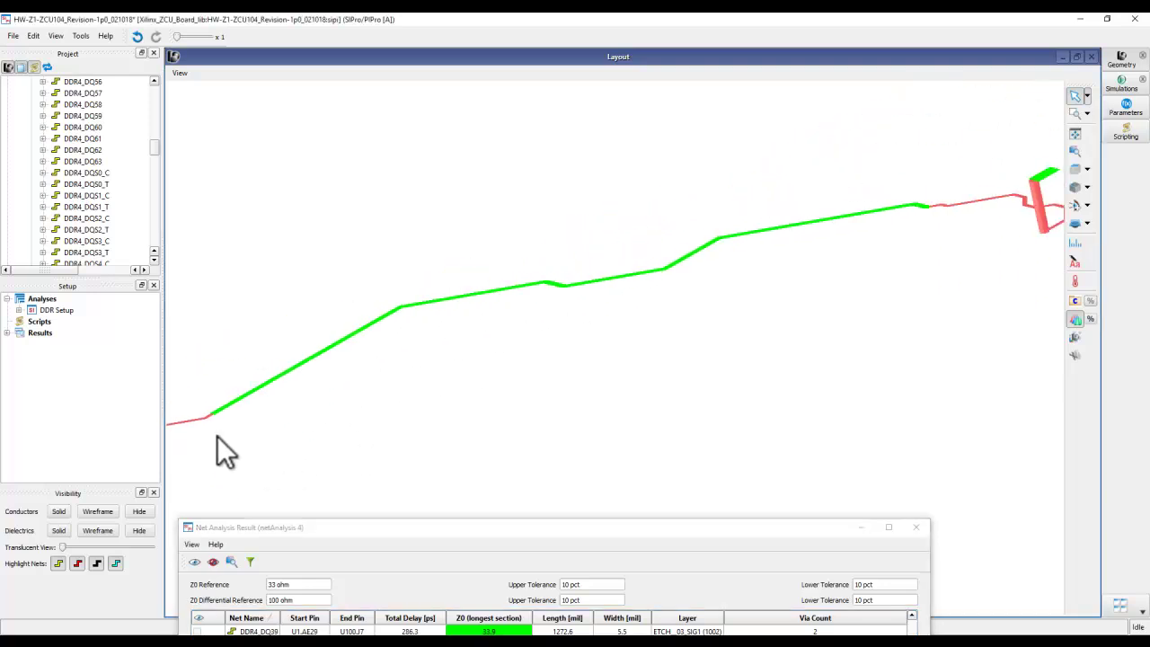
{"action": "mouse_move", "coordinate": [812, 245]}
{"action": "left_mouse_down"}
{"action": "mouse_move", "coordinate": [763, 293]}
{"action": "mouse_move", "coordinate": [621, 318]}
{"action": "left_mouse_up"}
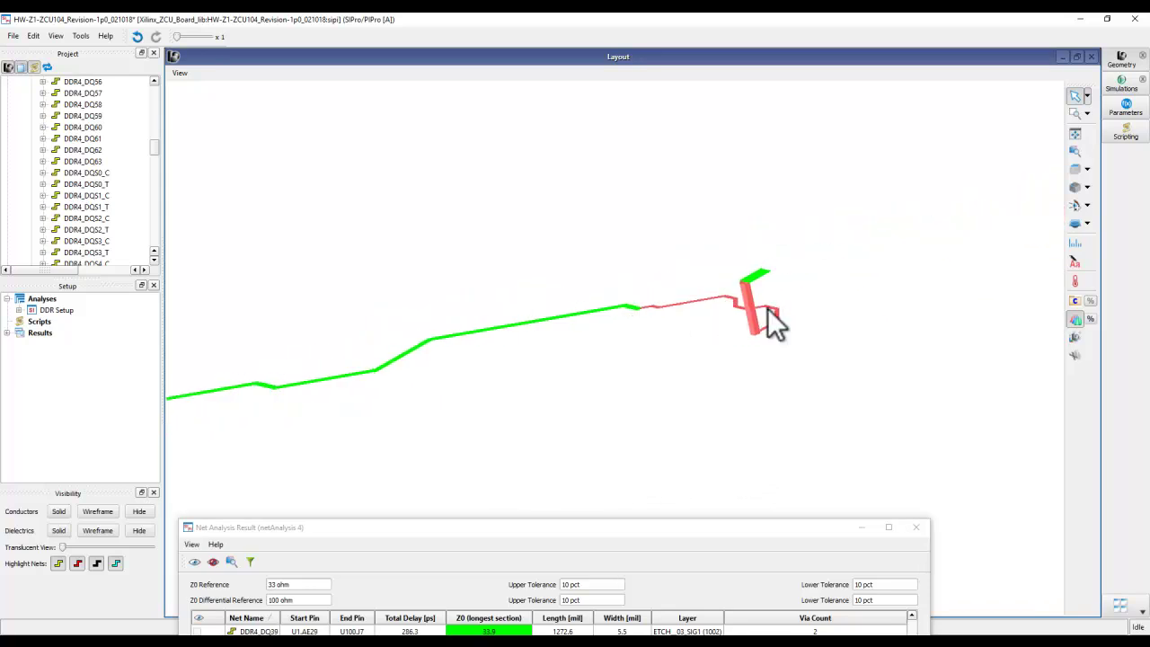
{"action": "left_click_drag", "start_coordinate": [598, 531], "coordinate": [626, 110]}
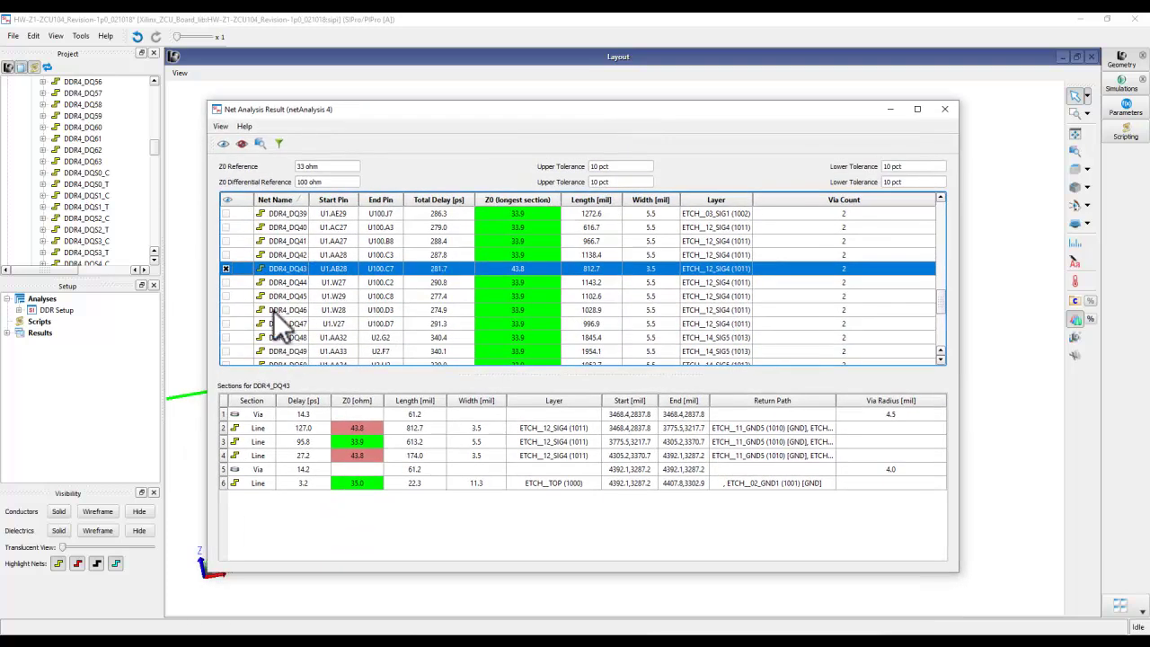
Widen the Net Name column and select nets DDR4_DQ0 through DDR4_DQ7 to compare their total delay, skew and length
{"action": "scroll", "coordinate": [279, 296], "scroll_direction": "up", "scroll_amount": 13}
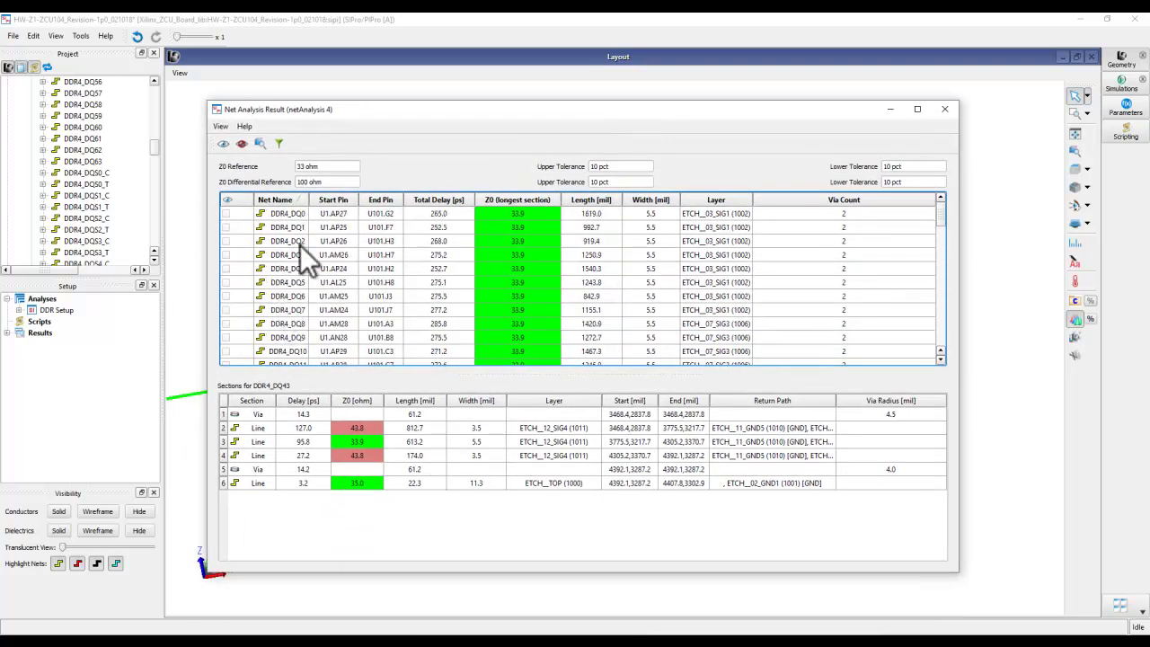
{"action": "left_click_drag", "start_coordinate": [308, 200], "coordinate": [321, 200]}
{"action": "left_click", "coordinate": [282, 213]}
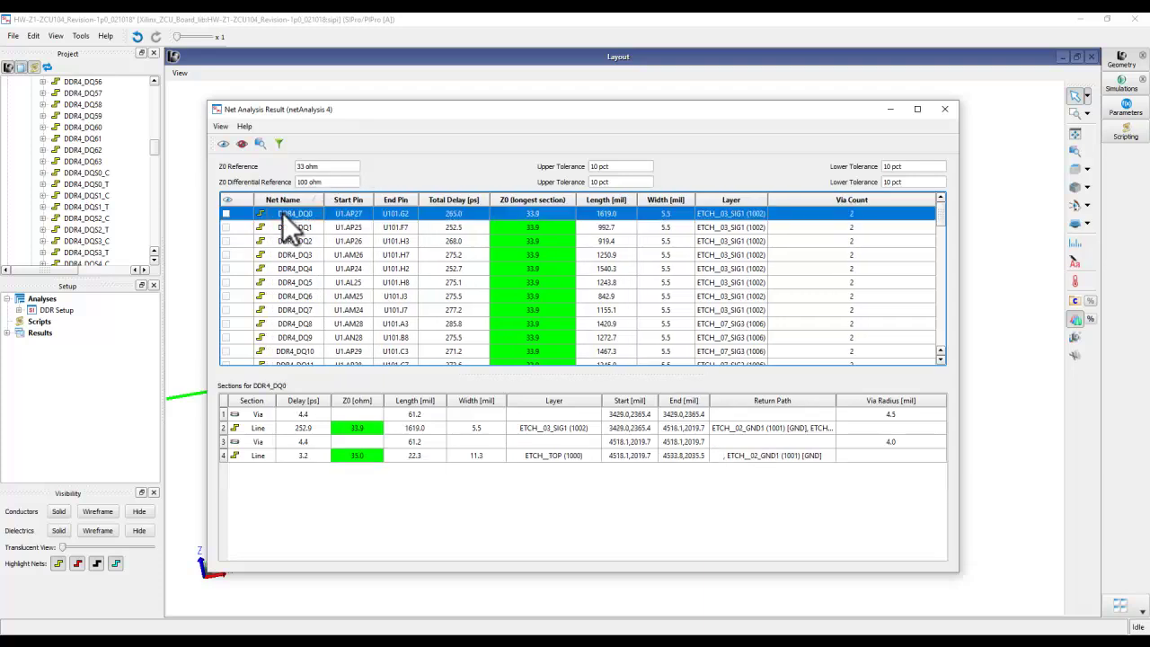
{"action": "left_click", "coordinate": [293, 306], "text": "shift"}
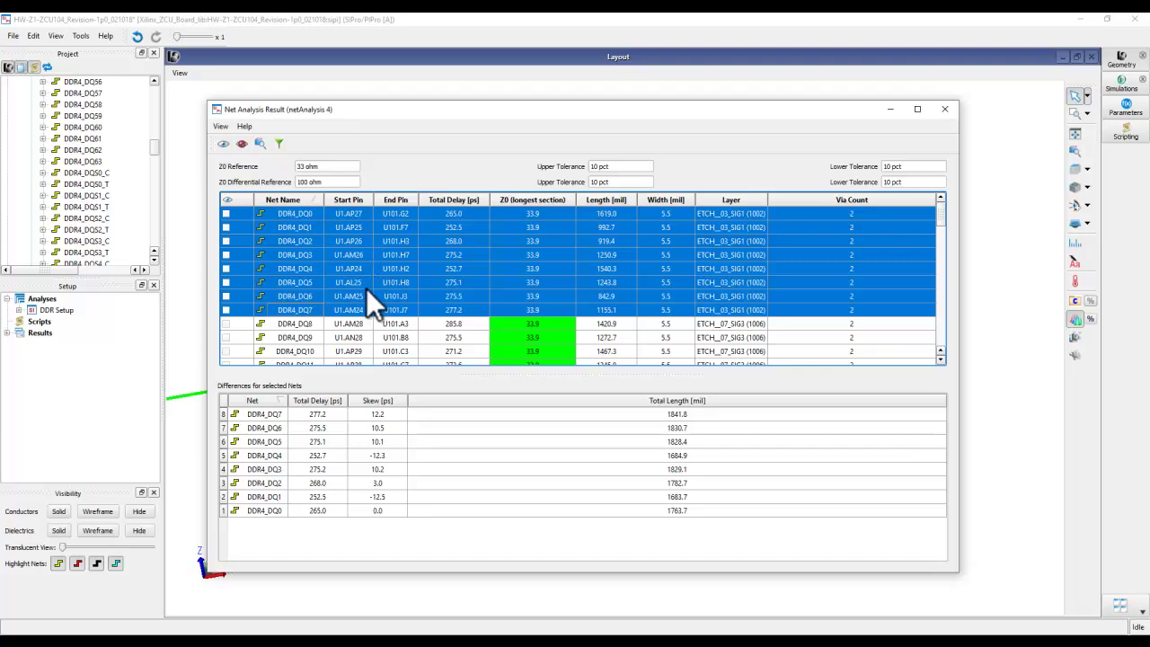
Close the net analysis result and clear the "dq" filter from the project's net list
{"action": "left_click", "coordinate": [946, 109]}
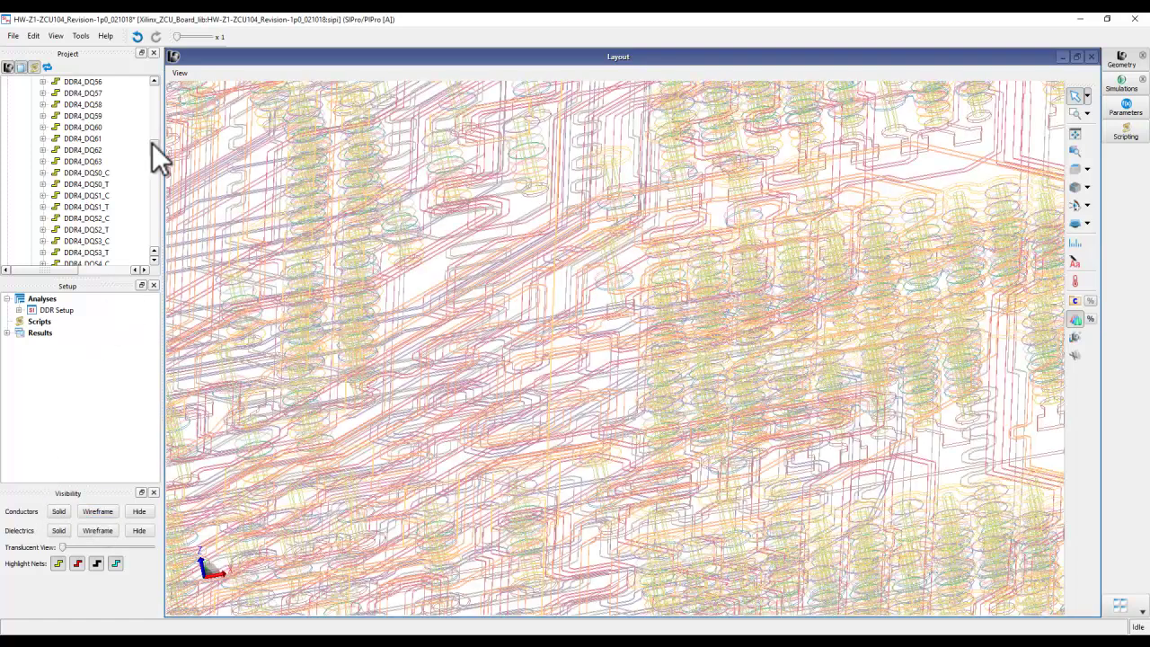
{"action": "left_click_drag", "start_coordinate": [154, 147], "coordinate": [151, 90]}
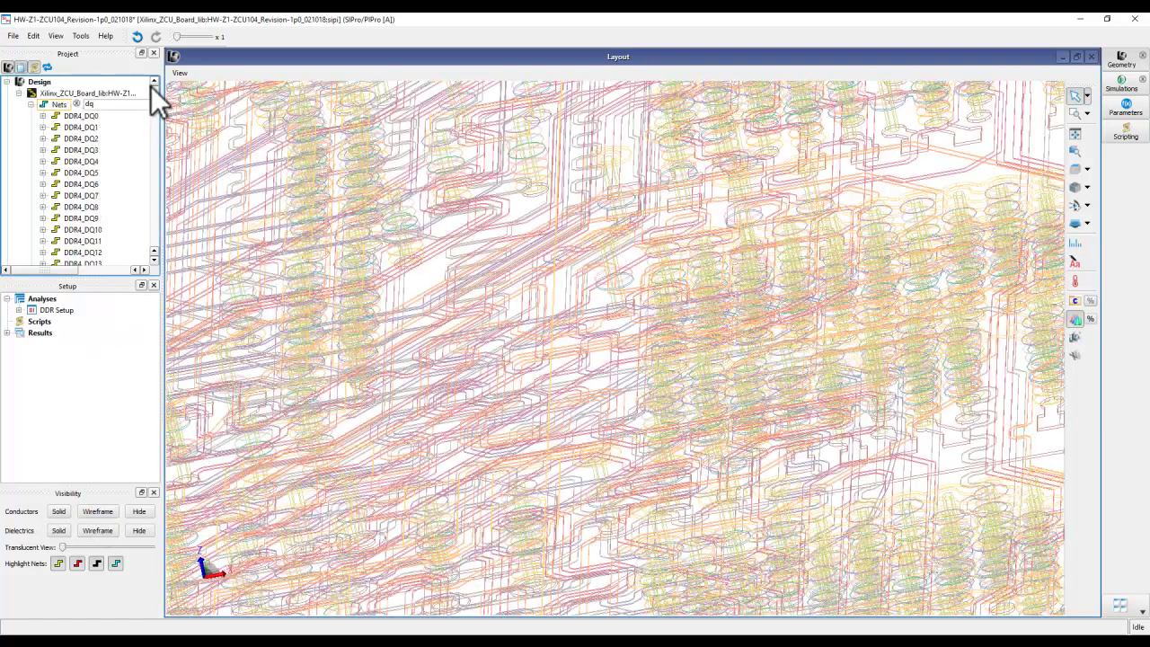
{"action": "left_click", "coordinate": [78, 104]}
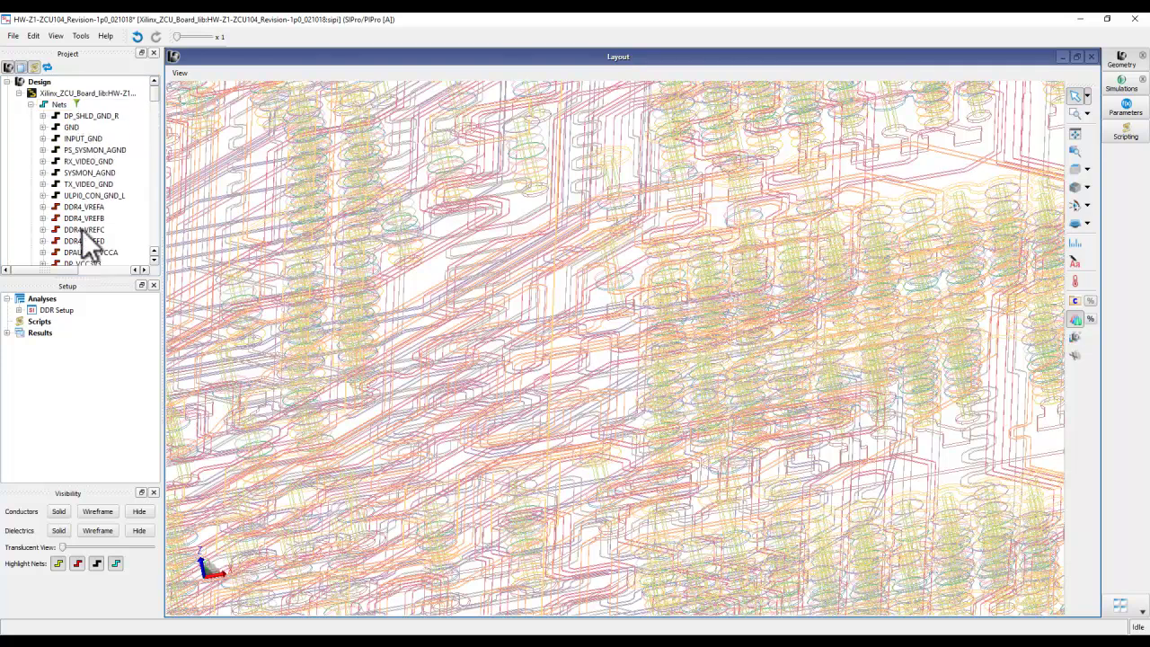
Expand the DDR Setup analysis and its nets, and open its S-Parameters result in a maximized view
{"action": "double_click", "coordinate": [47, 310]}
{"action": "left_click", "coordinate": [30, 332]}
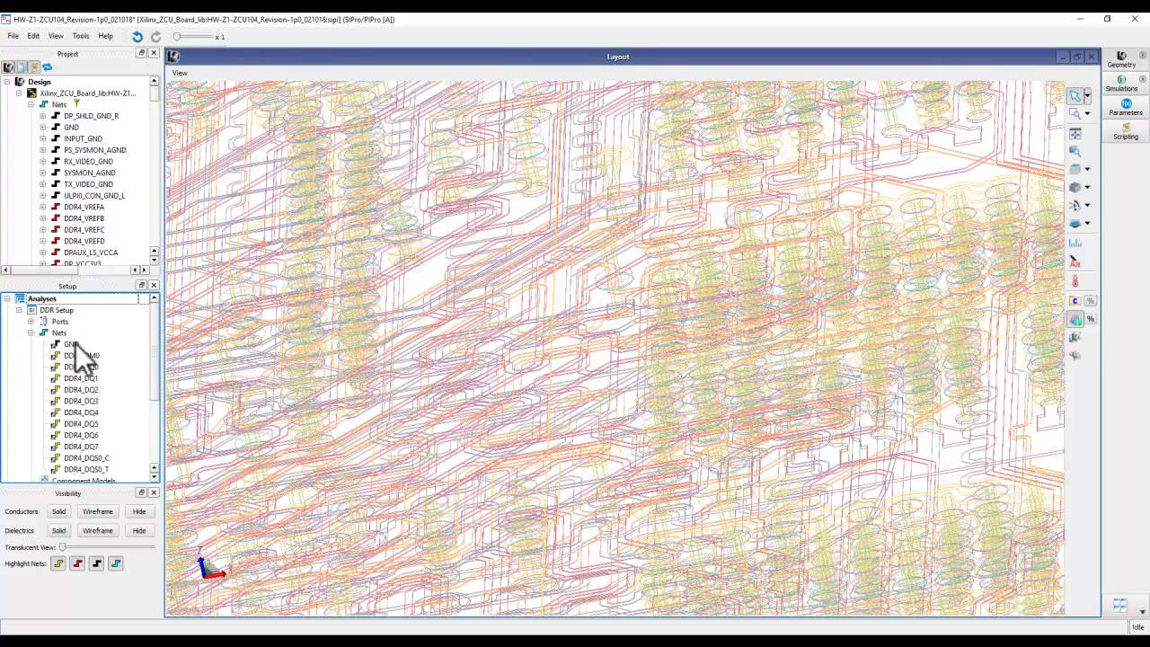
{"action": "left_click_drag", "start_coordinate": [150, 334], "coordinate": [155, 397]}
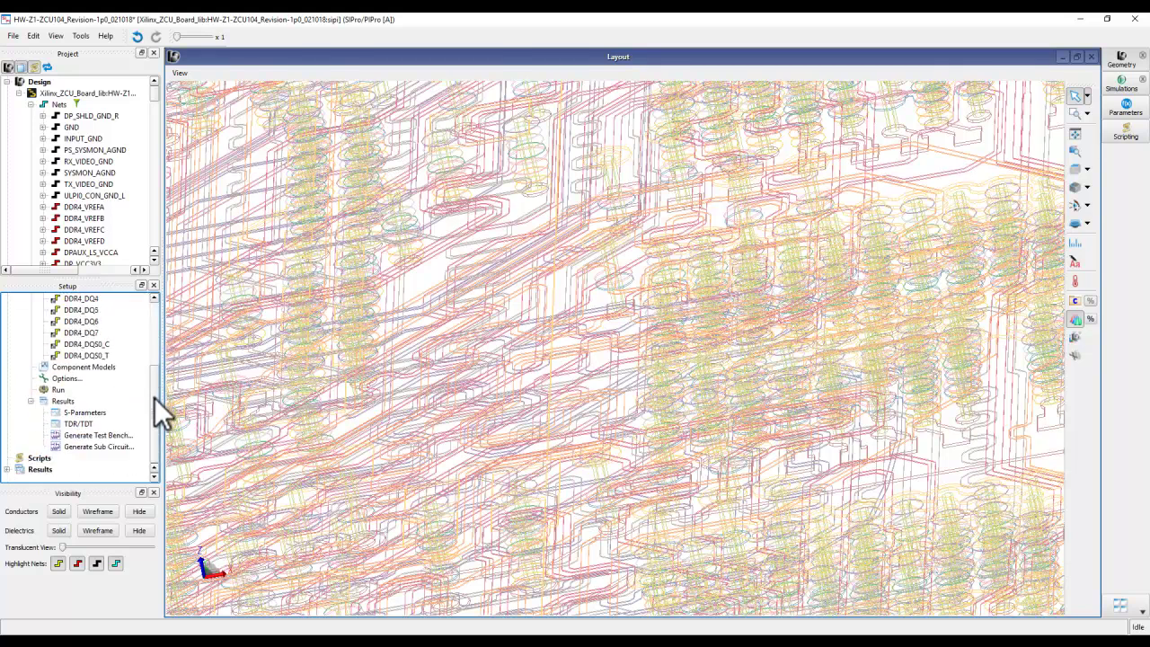
{"action": "double_click", "coordinate": [84, 414]}
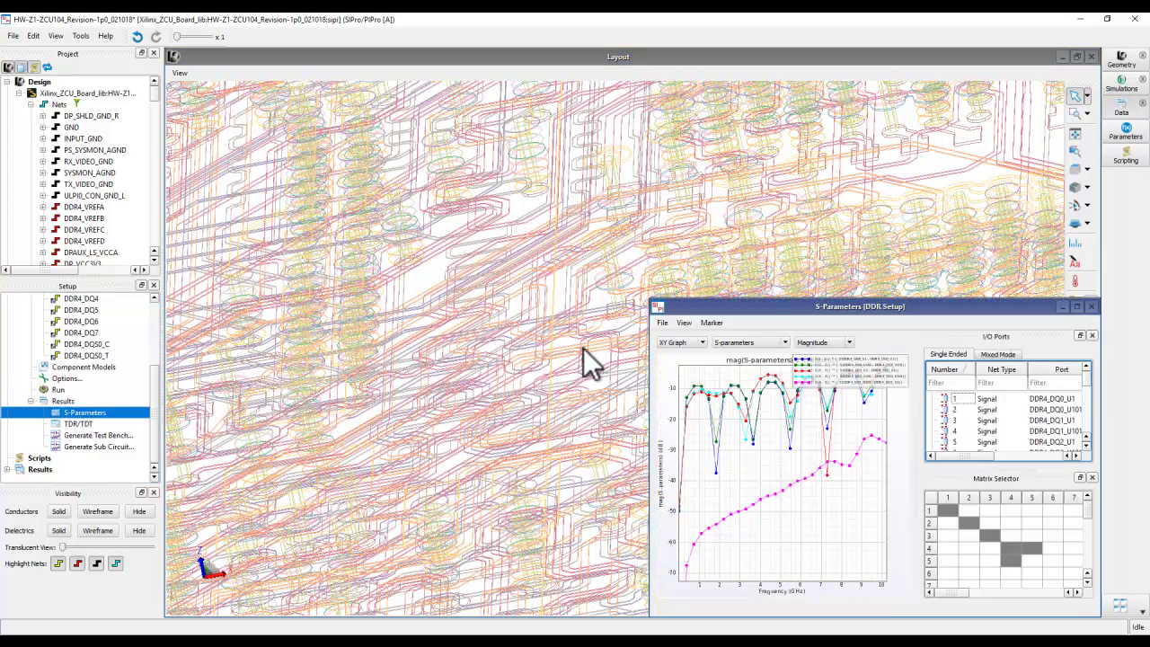
{"action": "double_click", "coordinate": [712, 306]}
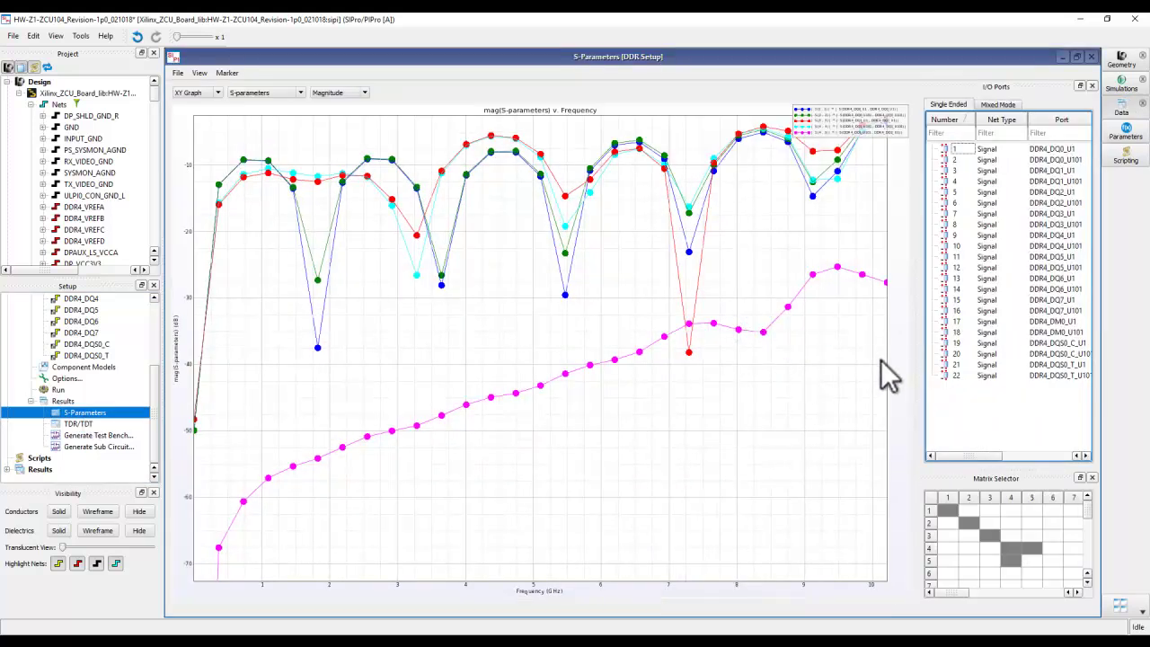
Widen the port list, remove all existing plots and plot the near-end crosstalks of port 1 (DDR4_DQ0_U1)
{"action": "left_click_drag", "start_coordinate": [914, 352], "coordinate": [704, 350]}
{"action": "right_click", "coordinate": [750, 411]}
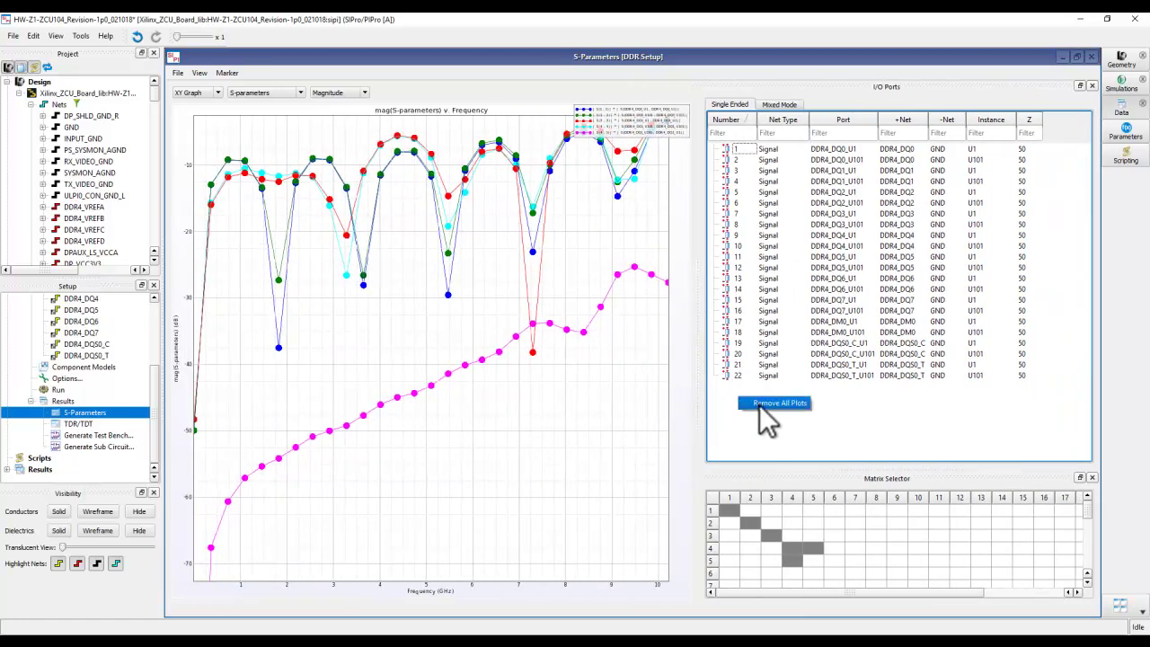
{"action": "left_click", "coordinate": [764, 405]}
{"action": "left_click", "coordinate": [737, 149]}
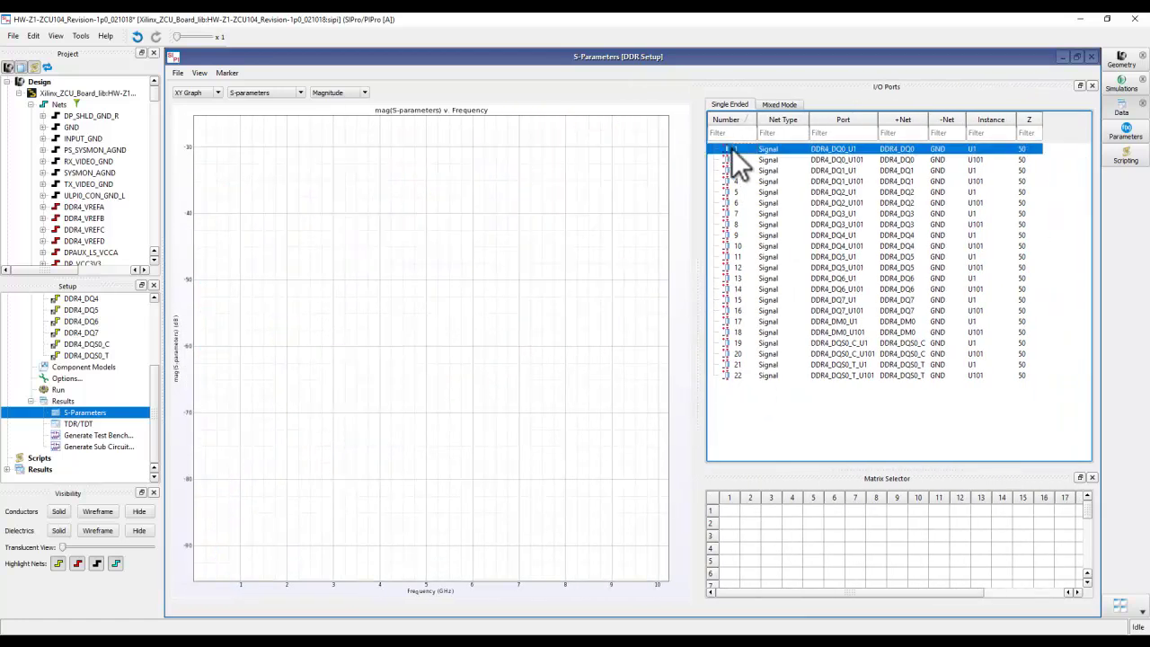
{"action": "right_click", "coordinate": [731, 149]}
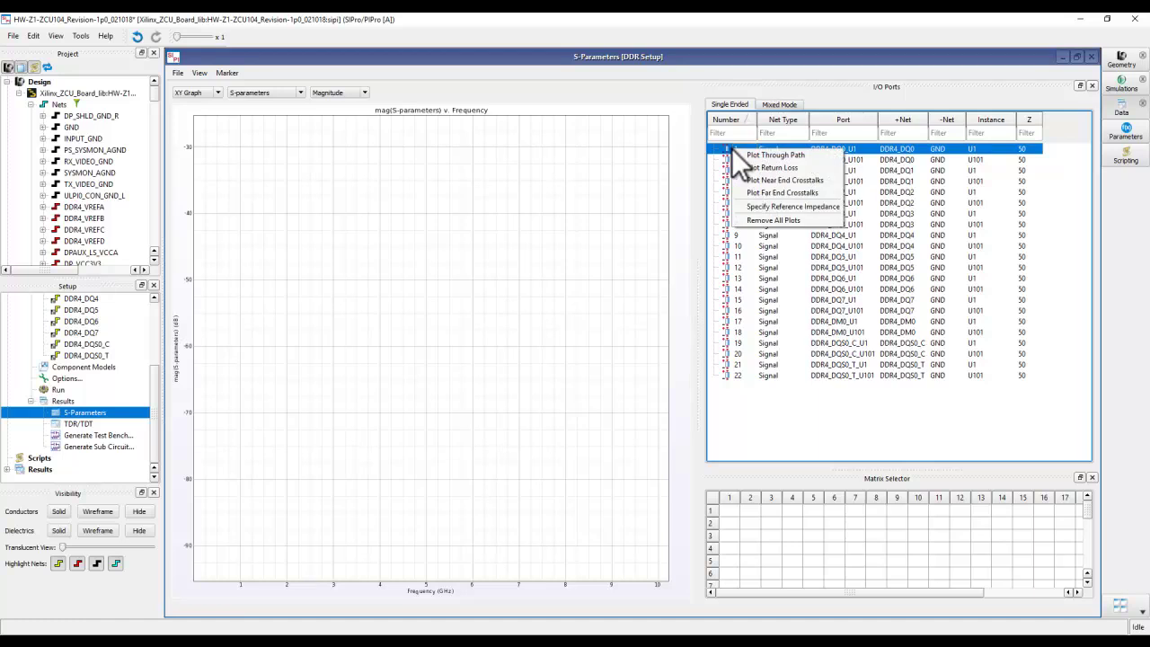
{"action": "left_click", "coordinate": [748, 180]}
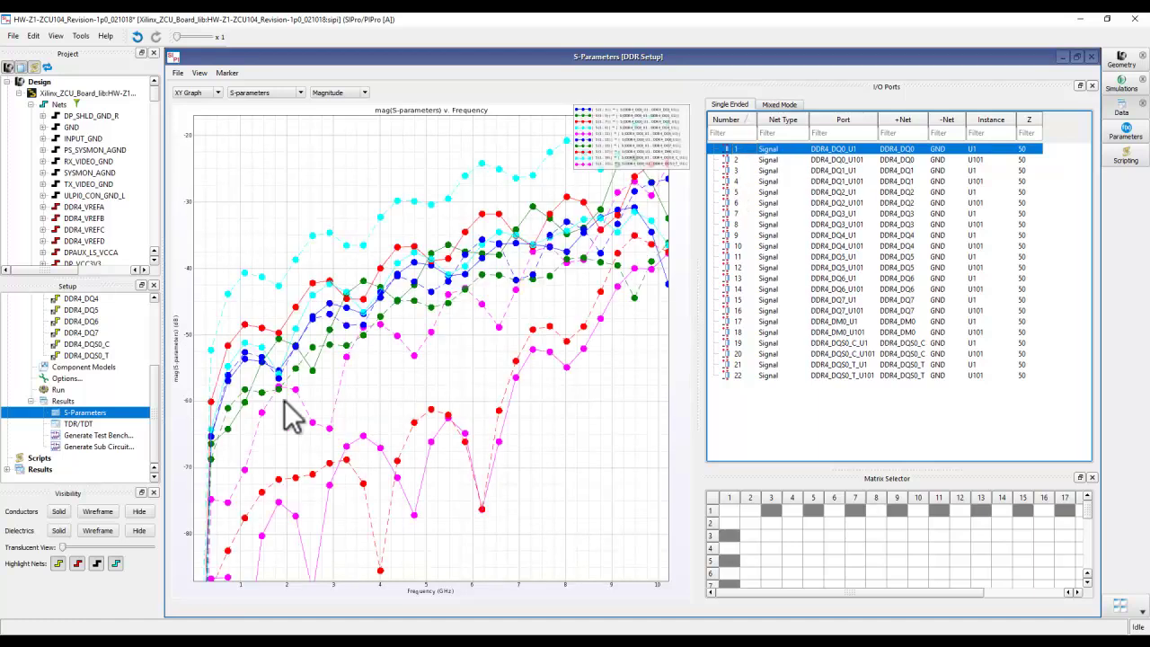
Replace the current curves with the far-end crosstalks of port 2 (DDR4_DQ0_U101)
{"action": "right_click", "coordinate": [759, 409]}
{"action": "left_click", "coordinate": [782, 414]}
{"action": "left_click", "coordinate": [732, 161]}
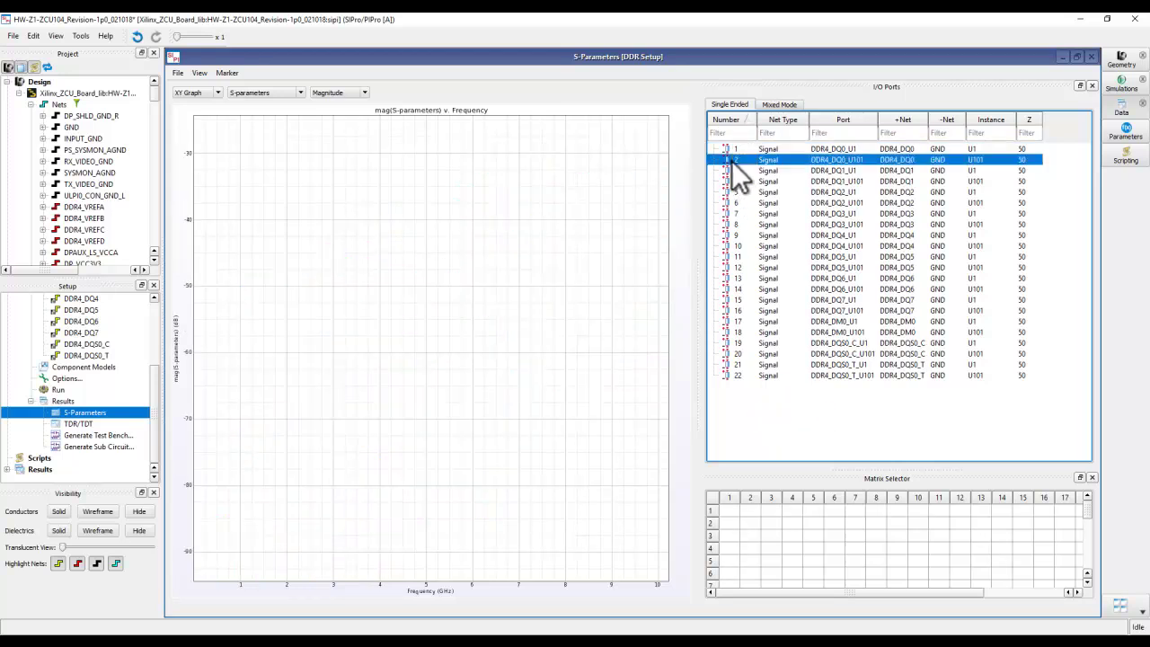
{"action": "right_click", "coordinate": [731, 157]}
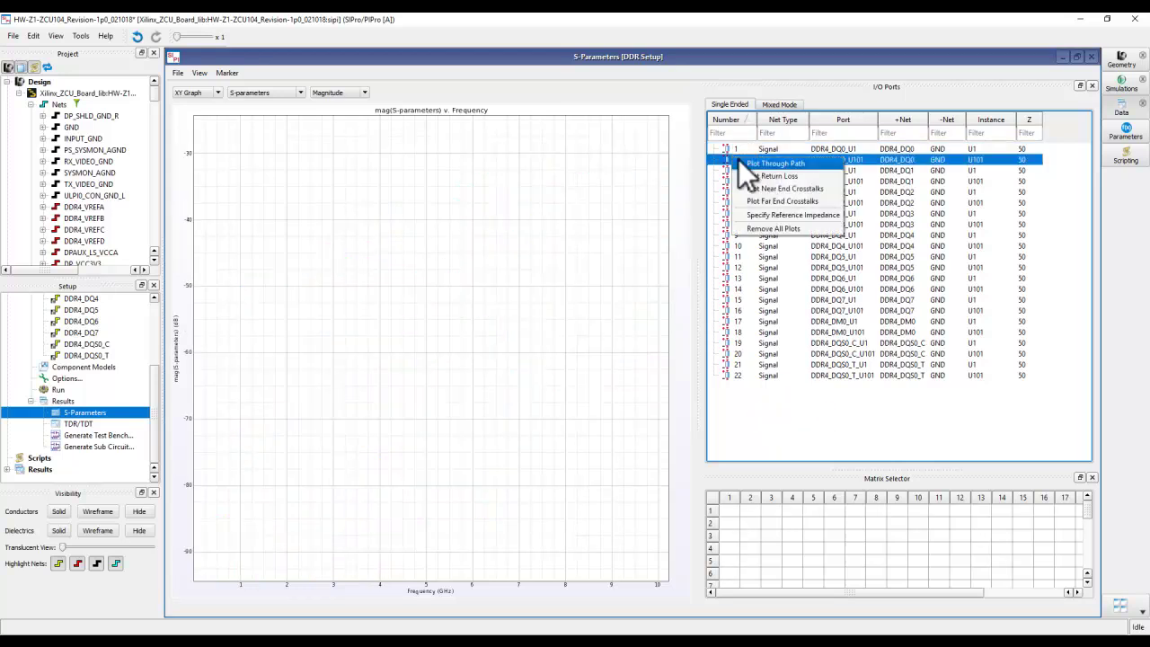
{"action": "left_click", "coordinate": [762, 202]}
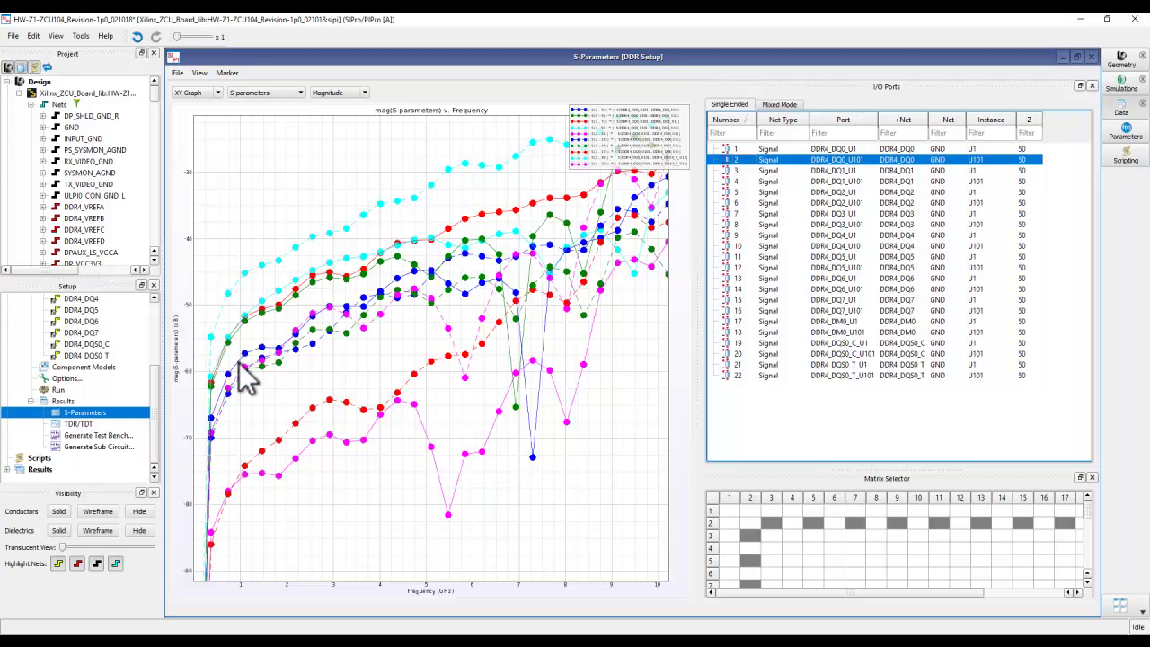
Close the S-parameter view and choose sub-circuit generation from the DDR Setup results
{"action": "left_click", "coordinate": [1093, 56]}
{"action": "scroll", "coordinate": [519, 342], "scroll_direction": "down", "scroll_amount": 3}
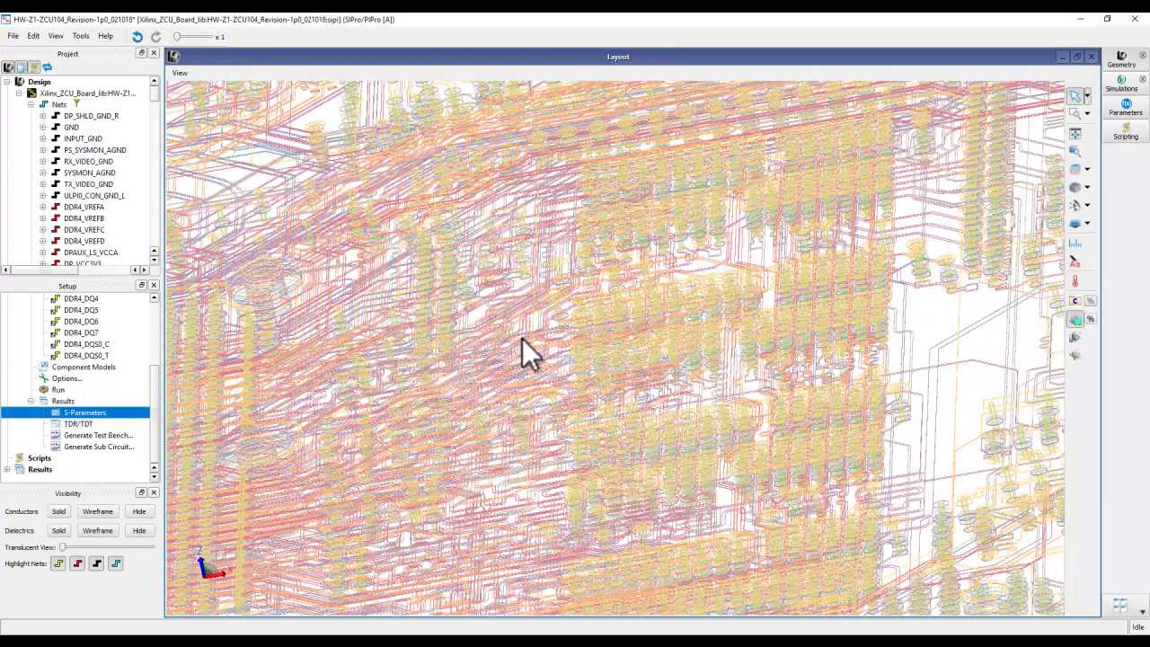
{"action": "left_click", "coordinate": [100, 446]}
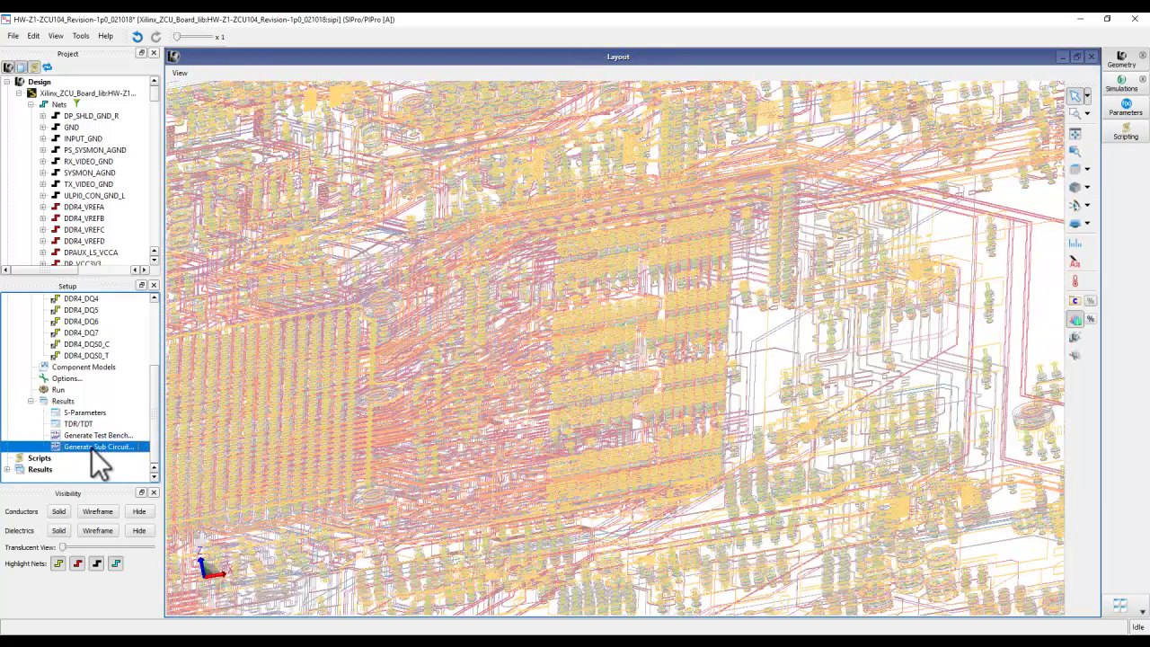